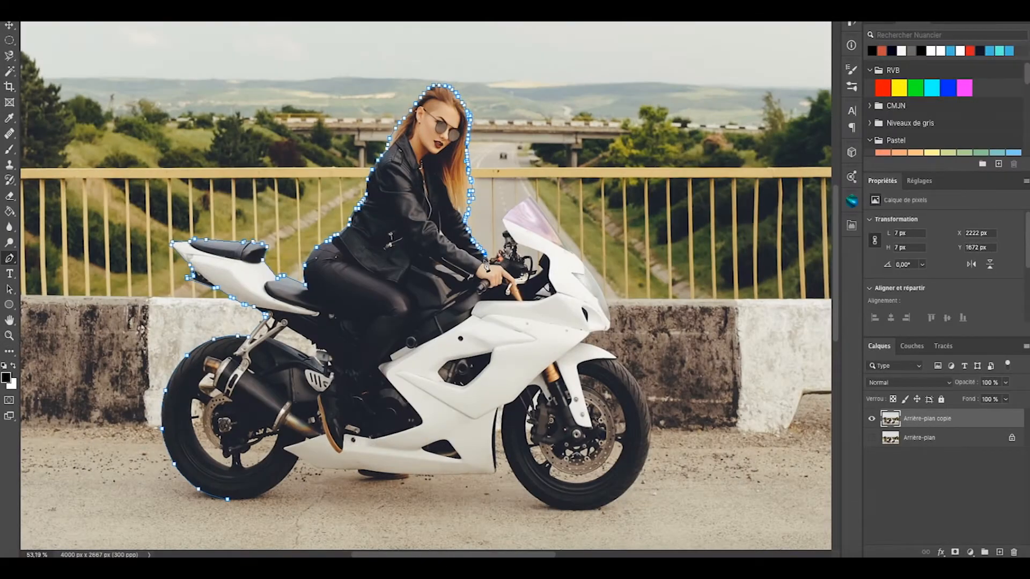
# Step: Continue the Pen path down the rider's far sleeve to the cuff and onto the handlebar controls
pyautogui.scroll(5, 487, 266)
pyautogui.scroll(-5, 481, 269)
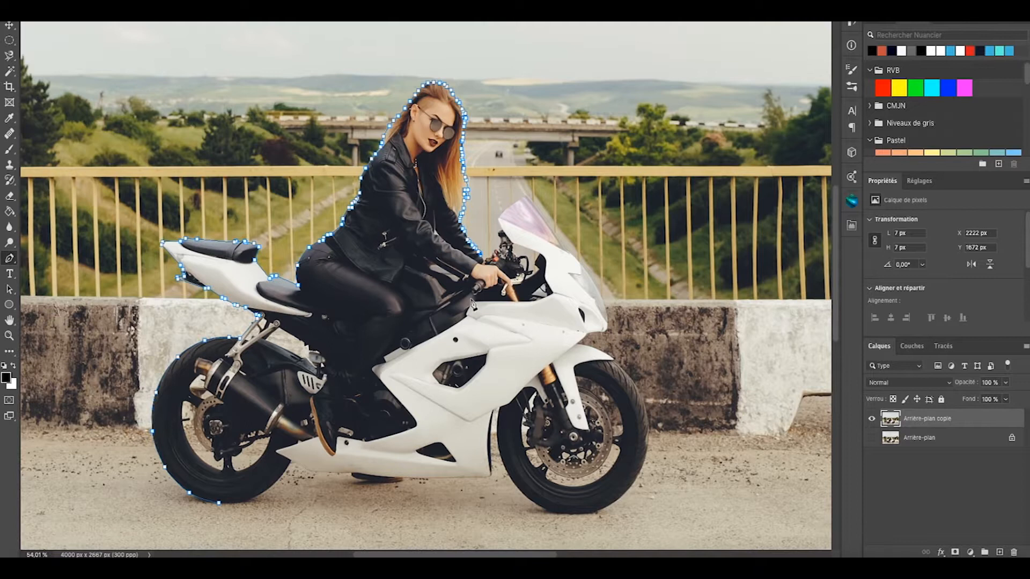
pyautogui.scroll(1, 473, 304)
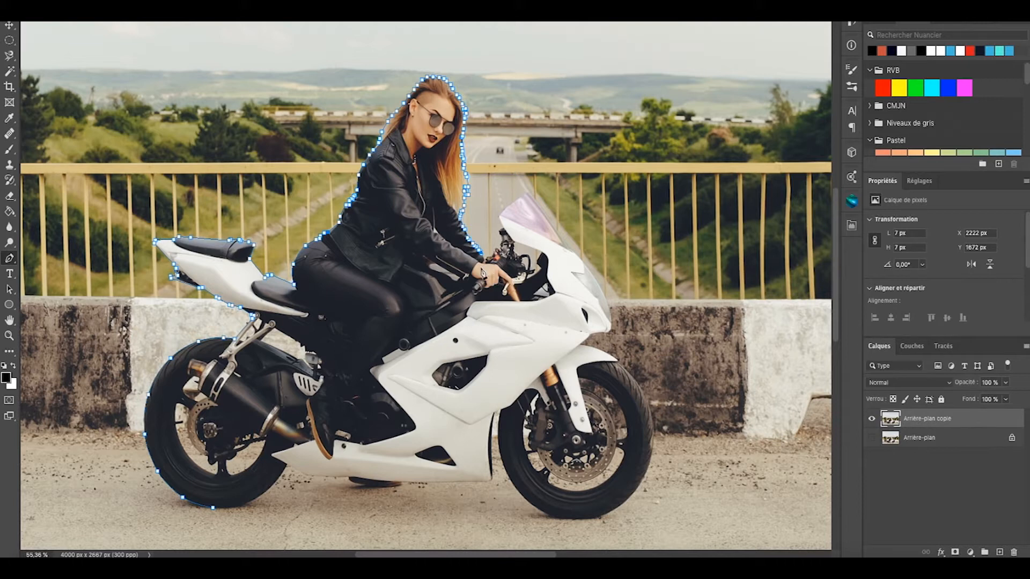
pyautogui.scroll(10, 483, 274)
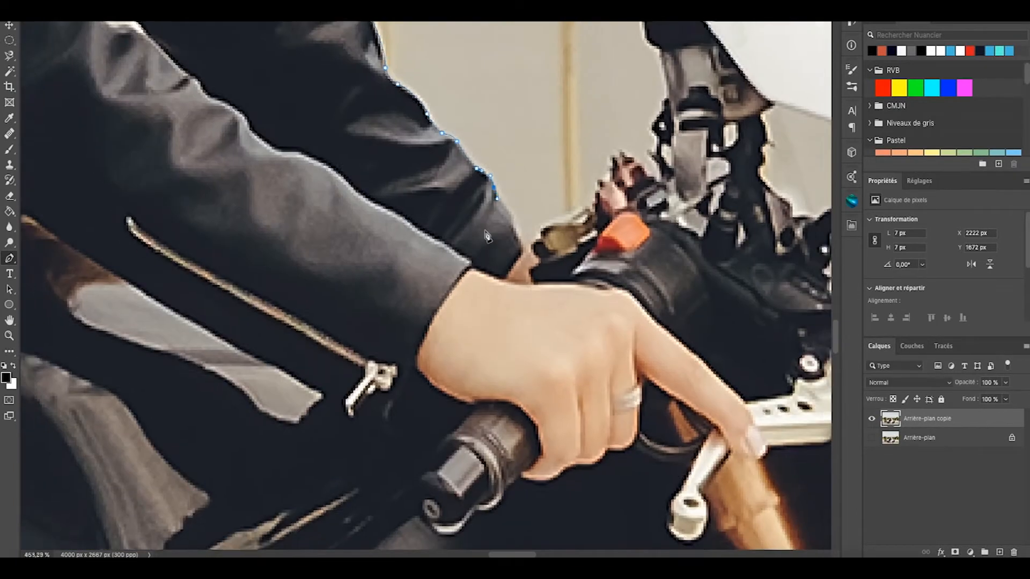
pyautogui.scroll(-2, 485, 236)
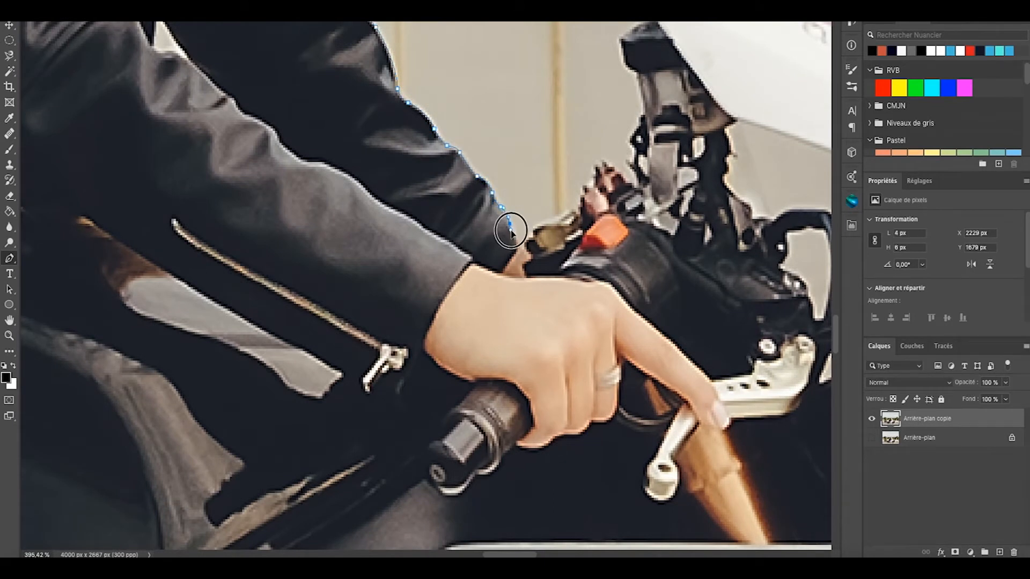
pyautogui.click(518, 246)
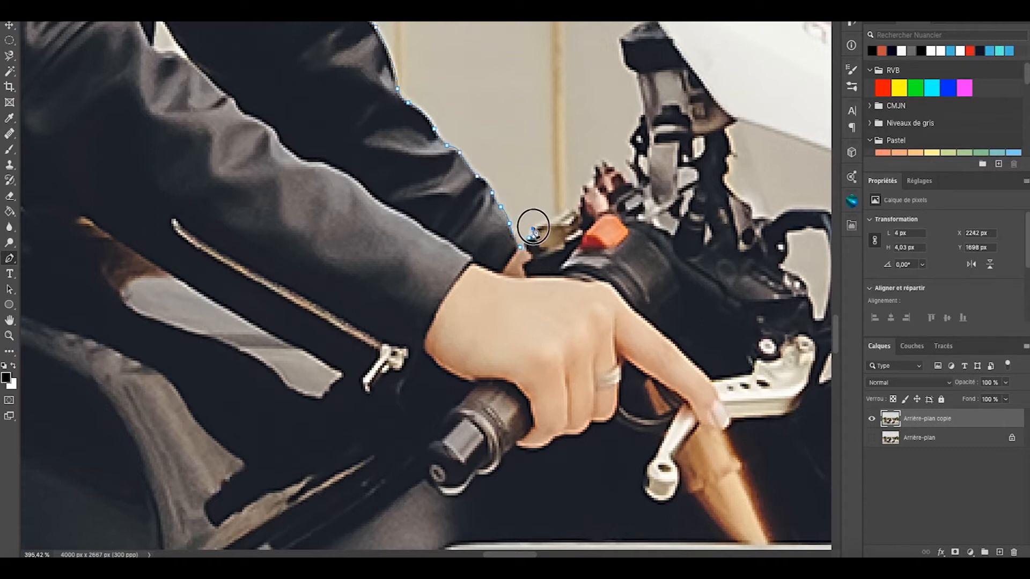
pyautogui.click(555, 217)
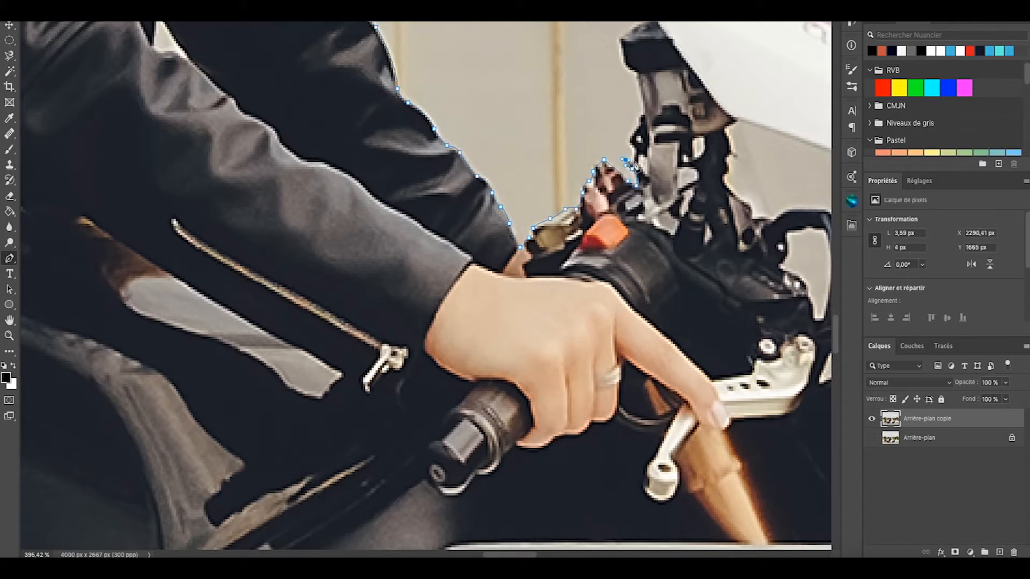
# Step: Trace the Pen path around the upright mount behind the windshield and over the windshield's upper edge
pyautogui.click(641, 76)
pyautogui.click(625, 57)
pyautogui.click(622, 43)
pyautogui.moveTo(622, 49); pyautogui.dragTo(598, 233)
pyautogui.click(602, 217)
pyautogui.click(631, 202)
pyautogui.click(608, 153)
pyautogui.moveTo(607, 139); pyautogui.dragTo(524, 274)
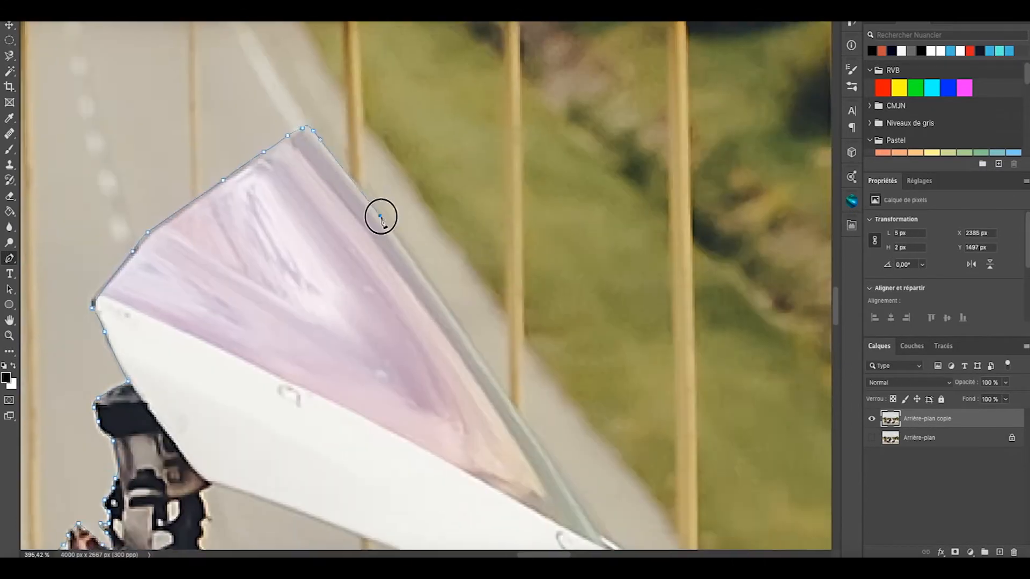
# Step: Trace the Pen path down the windshield's outer edge and around the nose fairing to the front fender
pyautogui.moveTo(479, 351); pyautogui.dragTo(345, 179)
pyautogui.click(483, 375)
pyautogui.moveTo(536, 482); pyautogui.dragTo(150, 69)
pyautogui.moveTo(328, 280); pyautogui.dragTo(327, 226)
pyautogui.moveTo(341, 306); pyautogui.dragTo(344, 351)
pyautogui.click(322, 406)
pyautogui.moveTo(192, 420); pyautogui.dragTo(418, 316)
pyautogui.click(341, 361)
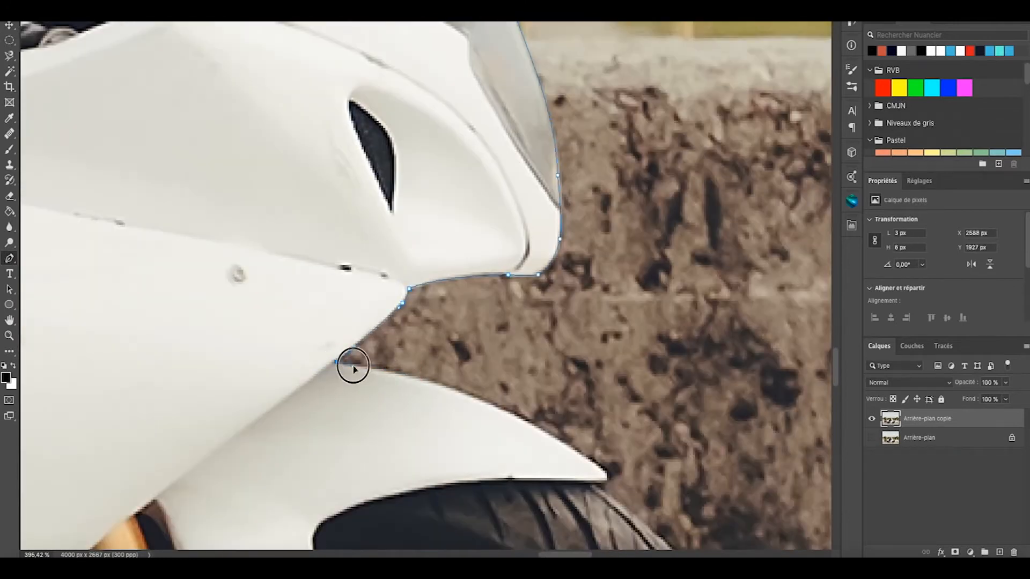
# Step: Follow the front fender's upper edge with the Pen path and continue onto the front tyre
pyautogui.moveTo(354, 368); pyautogui.dragTo(147, 286)
pyautogui.click(312, 338)
pyautogui.click(398, 393)
pyautogui.moveTo(398, 402); pyautogui.dragTo(243, 154)
pyautogui.click(235, 161)
pyautogui.moveTo(325, 240); pyautogui.dragTo(239, 53)
# Step: Trace the Pen path around the outer edge and underside of the front tyre
pyautogui.moveTo(386, 320); pyautogui.dragTo(485, 143)
pyautogui.moveTo(425, 279); pyautogui.dragTo(556, 92)
pyautogui.moveTo(244, 347); pyautogui.dragTo(667, 348)
pyautogui.moveTo(499, 335); pyautogui.dragTo(447, 326)
pyautogui.moveTo(284, 238); pyautogui.dragTo(233, 188)
pyautogui.moveTo(140, 92); pyautogui.dragTo(335, 419)
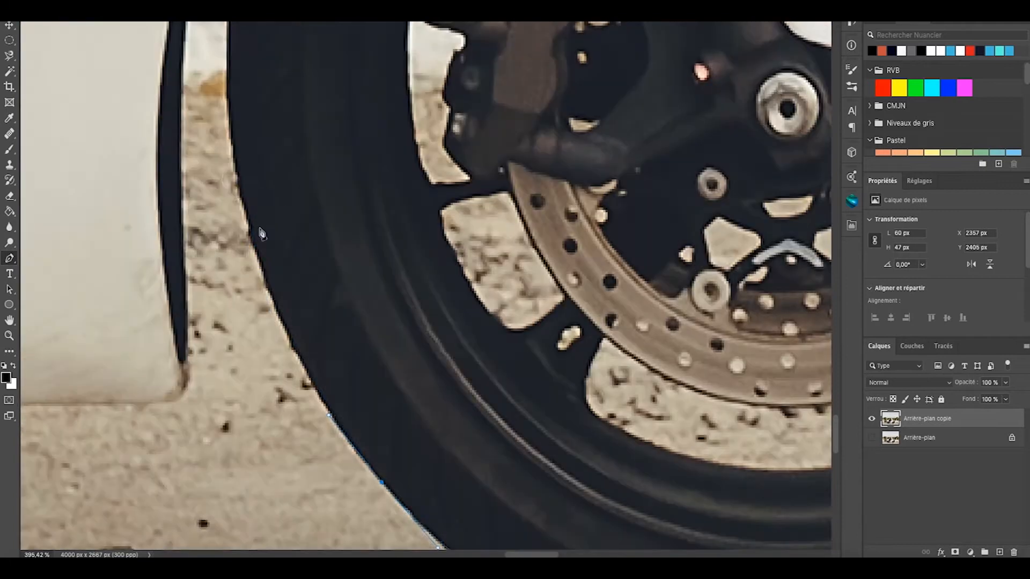
# Step: Trace the Pen path up the front tyre's rear edge and back down the facing edge of the fairing
pyautogui.moveTo(262, 231); pyautogui.dragTo(247, 171)
pyautogui.moveTo(263, 177); pyautogui.dragTo(352, 375)
pyautogui.moveTo(322, 215); pyautogui.dragTo(322, 158)
pyautogui.click(342, 64)
pyautogui.click(297, 83)
pyautogui.moveTo(280, 470); pyautogui.dragTo(245, 266)
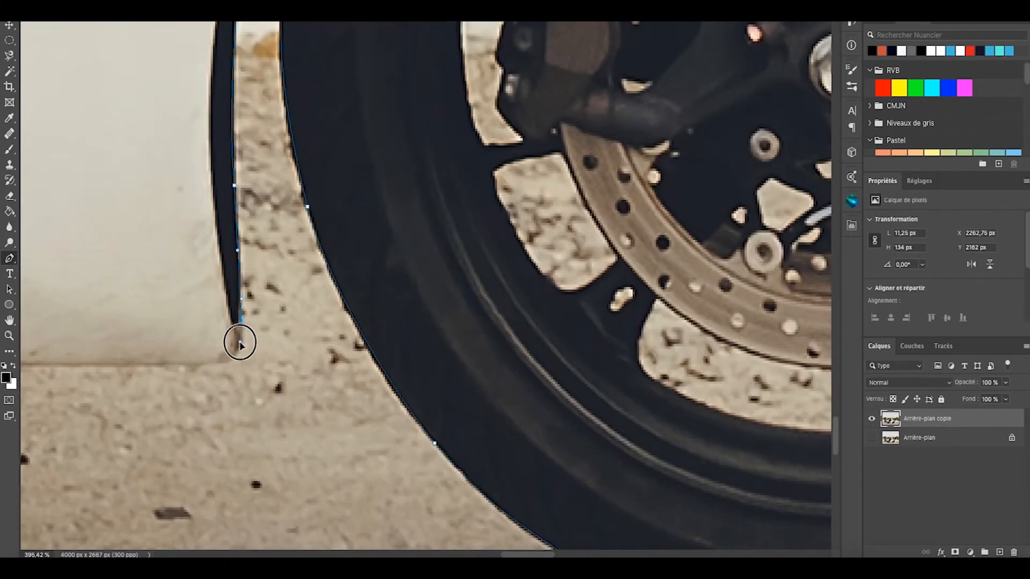
pyautogui.click(239, 343)
# Step: Trace the Pen path along the underside of the belly fairing and around the dark shoe below it
pyautogui.moveTo(195, 368); pyautogui.dragTo(762, 272)
pyautogui.moveTo(320, 282); pyautogui.dragTo(614, 270)
pyautogui.click(468, 270)
pyautogui.moveTo(387, 305); pyautogui.dragTo(351, 310)
pyautogui.moveTo(225, 294); pyautogui.dragTo(170, 285)
pyautogui.moveTo(115, 277); pyautogui.dragTo(92, 262)
pyautogui.moveTo(82, 219); pyautogui.dragTo(616, 222)
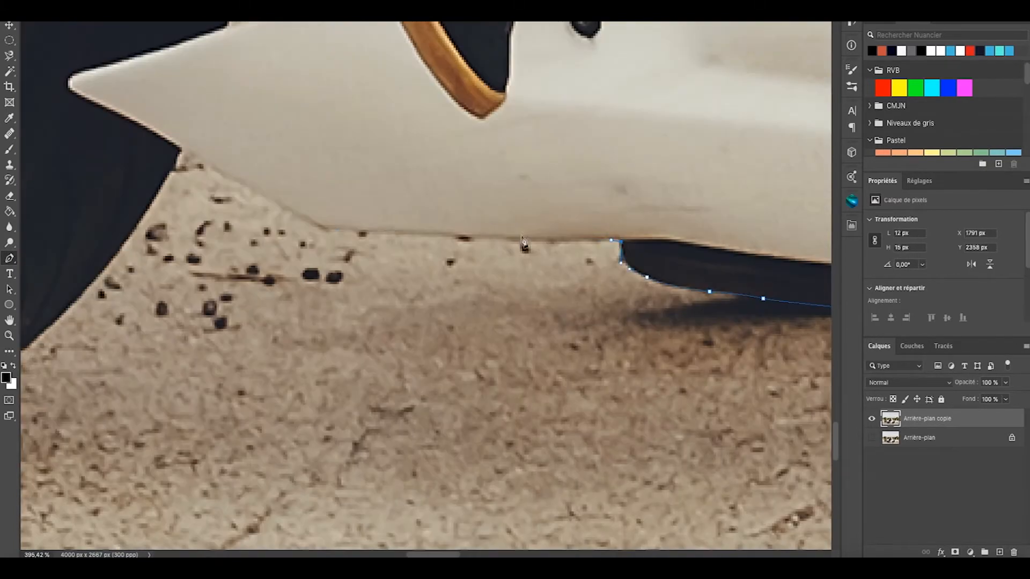
# Step: Follow the rest of the belly fairing's lower edge to the rear wheel and complete the outline path
pyautogui.moveTo(348, 231); pyautogui.dragTo(327, 227)
pyautogui.moveTo(327, 226); pyautogui.dragTo(572, 323)
pyautogui.click(428, 246)
pyautogui.moveTo(418, 267); pyautogui.dragTo(734, 46)
pyautogui.moveTo(663, 148); pyautogui.dragTo(631, 185)
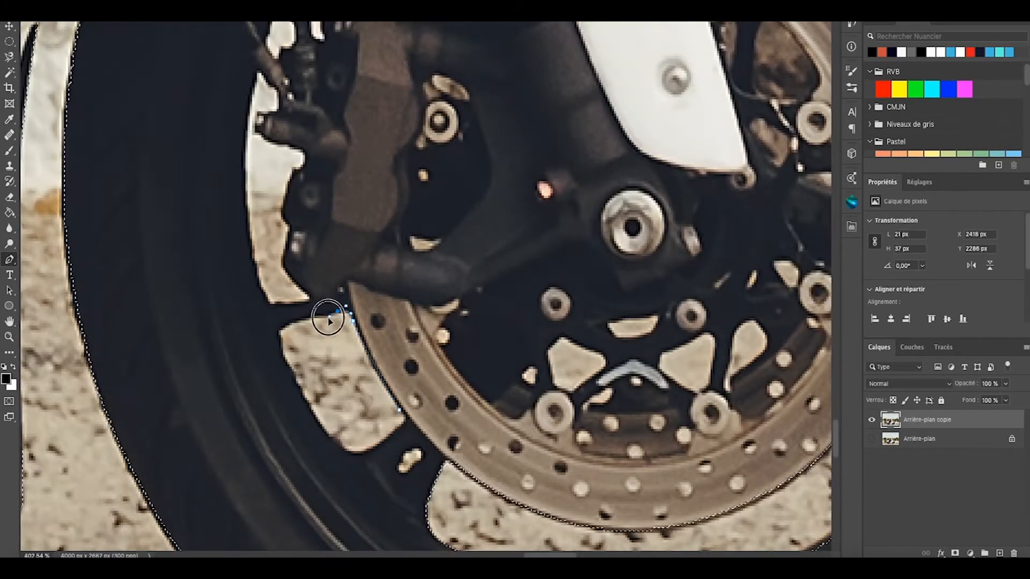
# Step: Trace the background gaps beside the front brake caliper and exclude them from the selection
pyautogui.rightClick(328, 317)
pyautogui.click(518, 238)
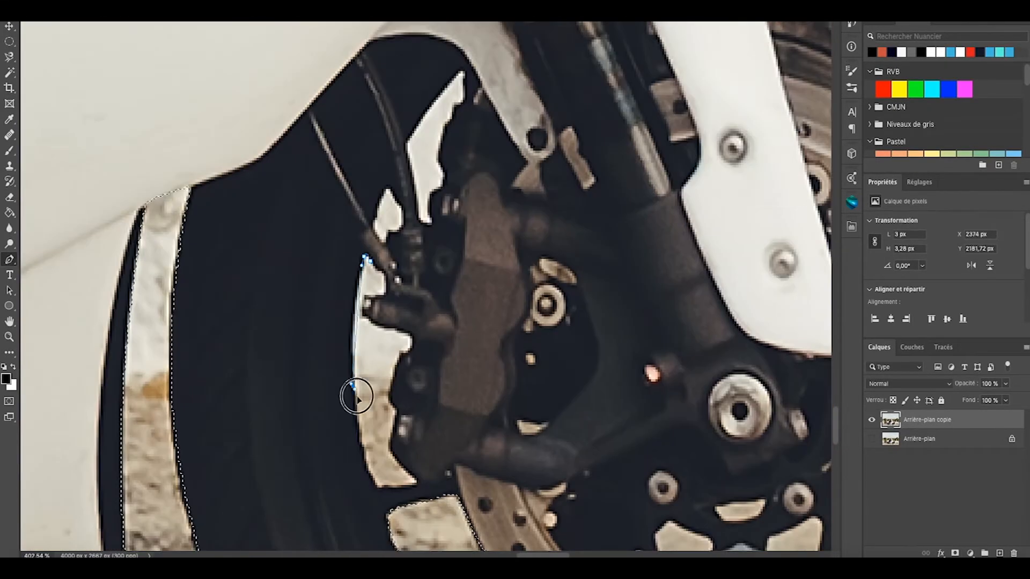
pyautogui.click(392, 404)
pyautogui.click(408, 335)
pyautogui.click(369, 256)
pyautogui.rightClick(369, 256)
pyautogui.click(408, 292)
pyautogui.press('Return')
# Step: Trace the small background gaps above the front brake caliper, around the brake cables
pyautogui.click(379, 236)
pyautogui.click(385, 193)
pyautogui.click(419, 218)
pyautogui.click(444, 177)
pyautogui.click(453, 110)
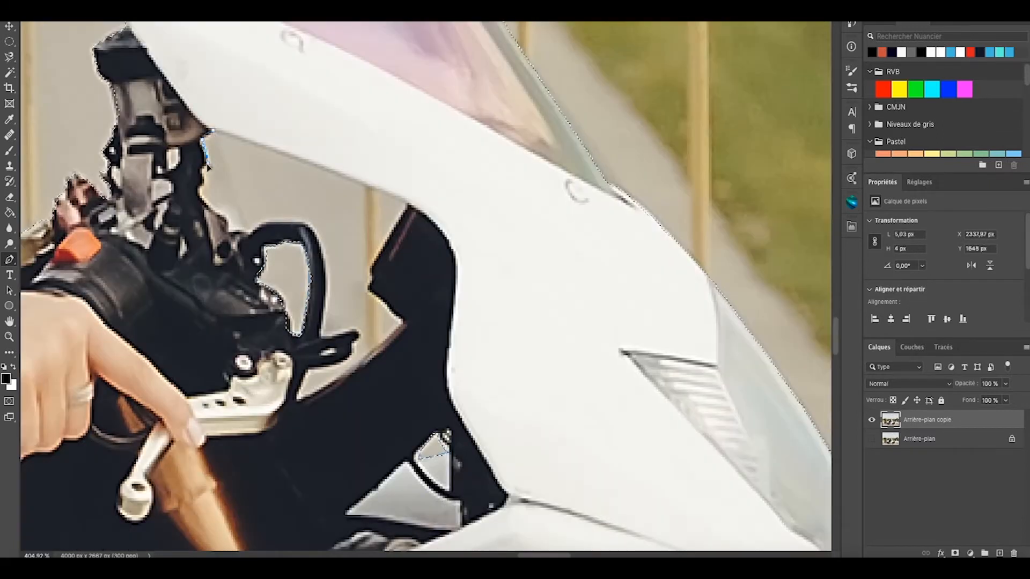
# Step: Outline the background opening between the handlebar assembly and the inner edge of the front fairing
pyautogui.click(263, 222)
pyautogui.click(324, 268)
pyautogui.click(321, 328)
pyautogui.click(352, 329)
pyautogui.click(352, 351)
pyautogui.click(319, 368)
pyautogui.click(297, 395)
pyautogui.click(398, 326)
pyautogui.click(372, 292)
pyautogui.click(373, 261)
pyautogui.click(406, 204)
pyautogui.click(213, 130)
# Step: Add a layer mask to Arrière-plan copie from the motorcycle and rider selection
pyautogui.scroll(-10, 437, 486)
pyautogui.scroll(4, 437, 485)
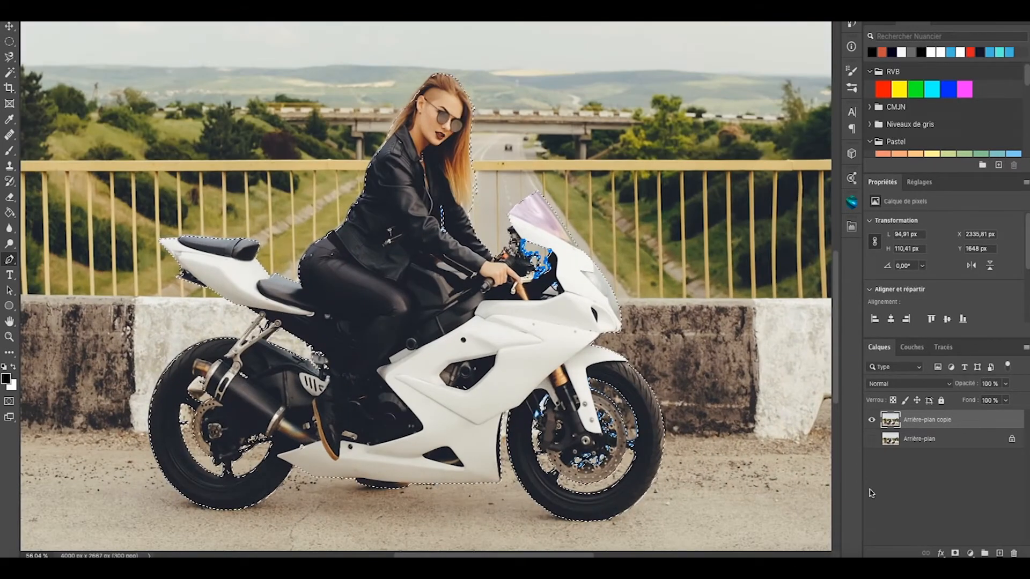
pyautogui.click(872, 438)
pyautogui.scroll(-3, 573, 321)
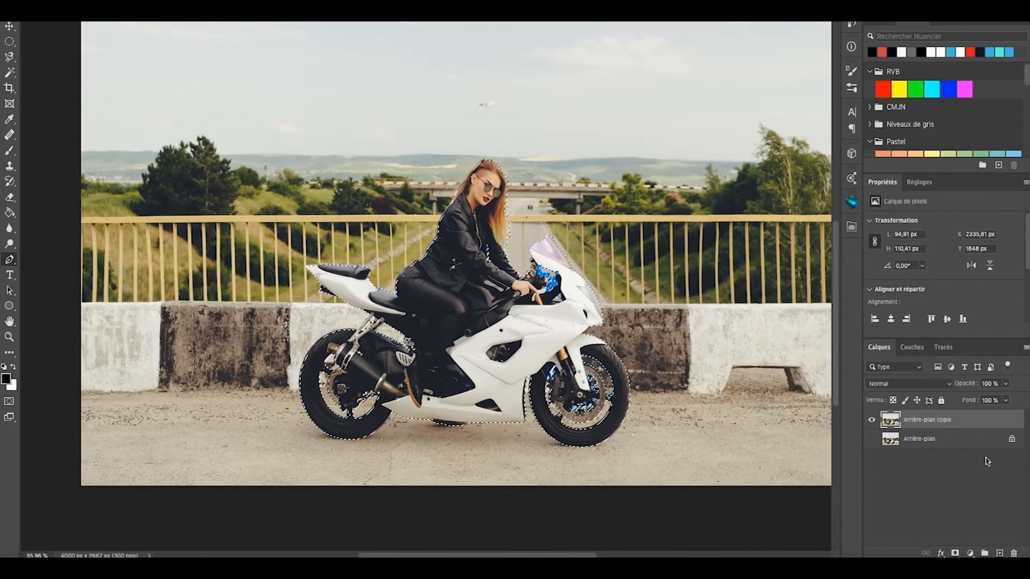
pyautogui.click(955, 553)
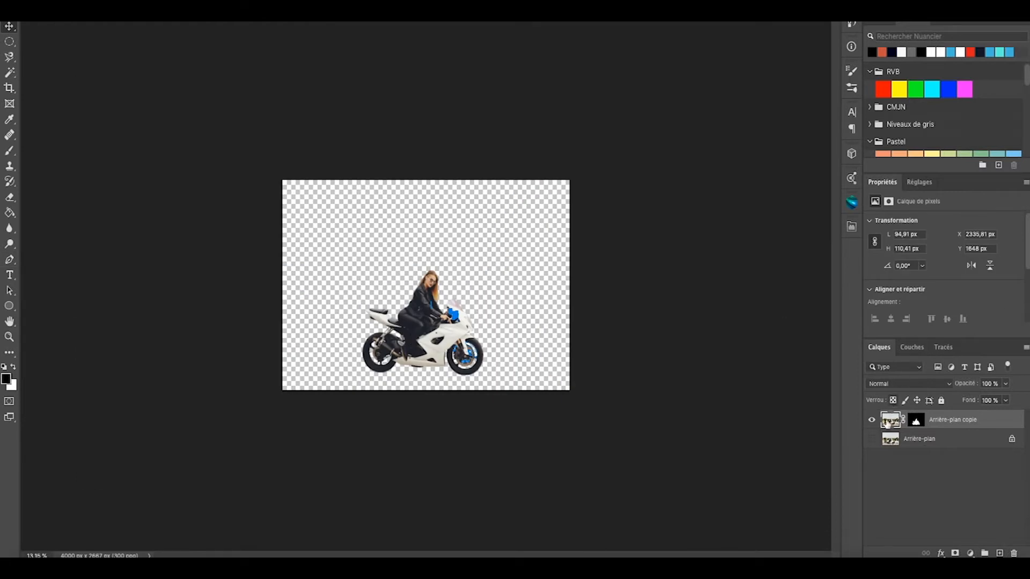
# Step: Transfer the masked motorcycle and rider into the blank white 3840 x 2160 px document and centre them horizontally
pyautogui.moveTo(427, 333); pyautogui.dragTo(79, 25)
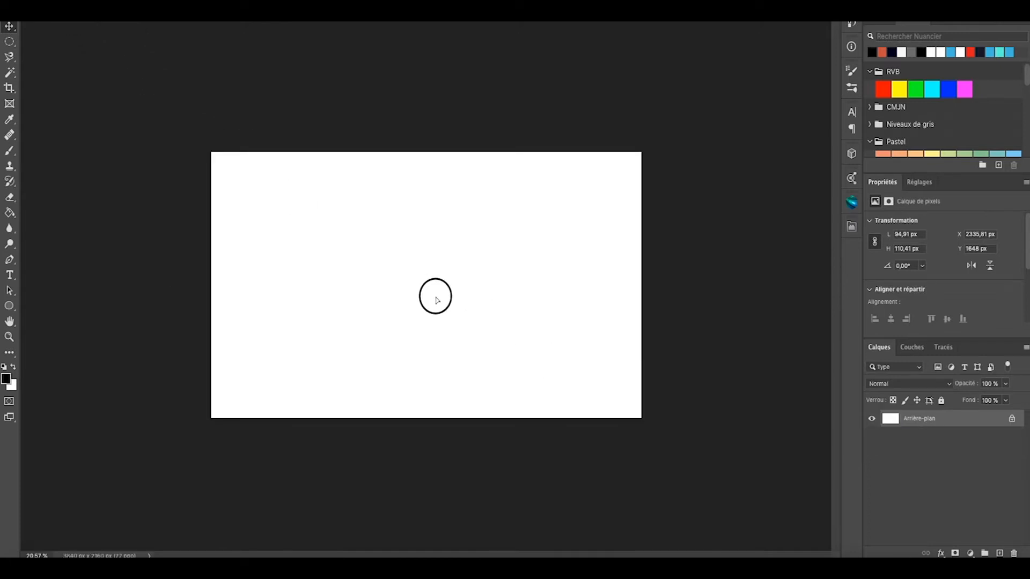
pyautogui.moveTo(436, 299); pyautogui.dragTo(454, 265)
pyautogui.moveTo(427, 363); pyautogui.dragTo(424, 310)
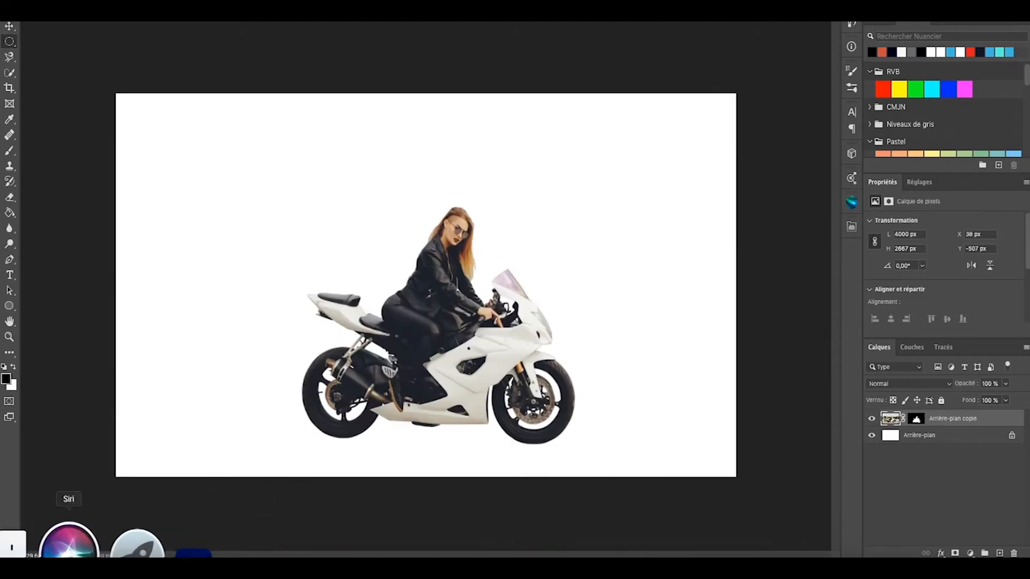
# Step: Open road_turn_horizon_128996_1024x768.jpeg from the Moto enflammée folder in Photoshop
pyautogui.click(34, 548)
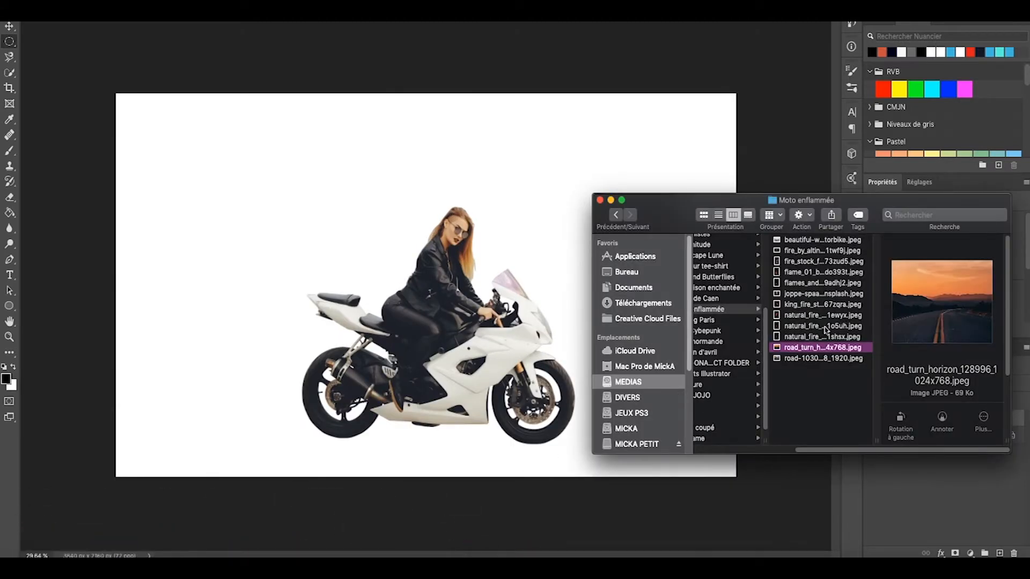
pyautogui.rightClick(777, 351)
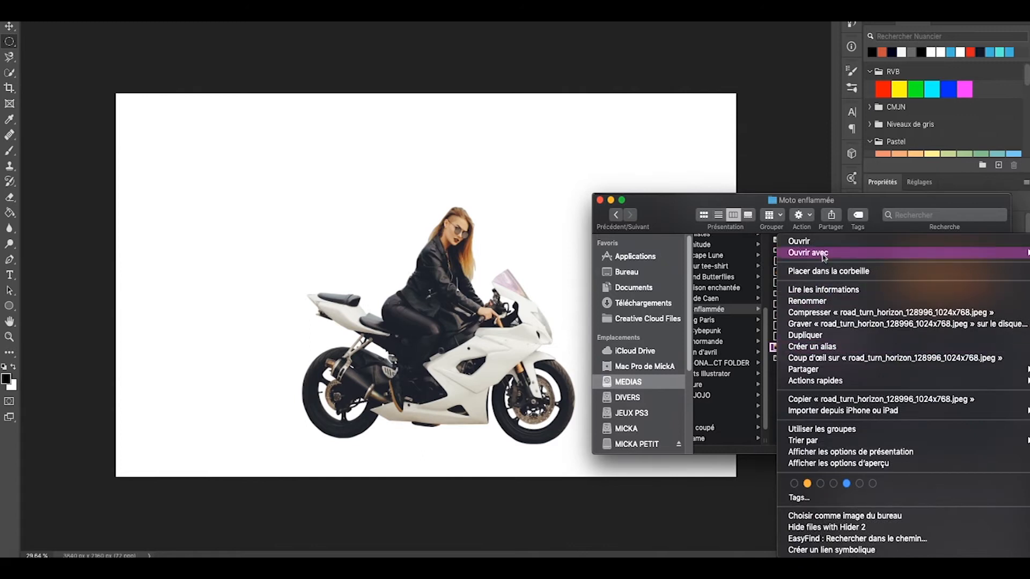
pyautogui.moveTo(824, 253)
pyautogui.click(711, 259)
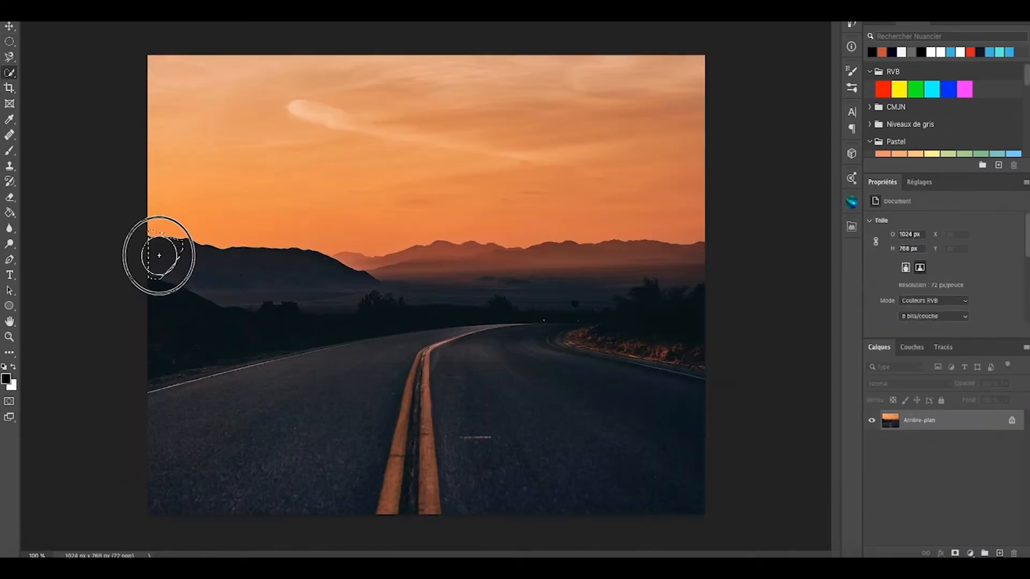
# Step: Select the mountains and road below the sky with Quick Selection and bring them into the motorcycle document
pyautogui.moveTo(156, 257)
pyautogui.mouseDown()
pyautogui.moveTo(321, 276)
pyautogui.moveTo(397, 264)
pyautogui.moveTo(636, 267)
pyautogui.moveTo(706, 410)
pyautogui.moveTo(637, 490)
pyautogui.moveTo(246, 467)
pyautogui.mouseUp()
pyautogui.scroll(-2, 246, 467)
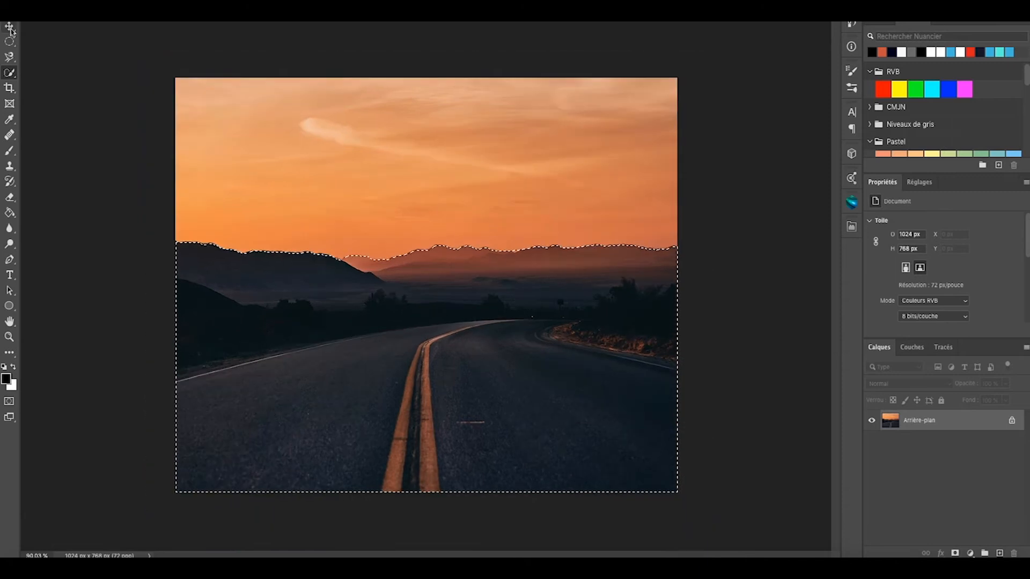
pyautogui.click(10, 27)
pyautogui.moveTo(450, 368); pyautogui.dragTo(107, 30)
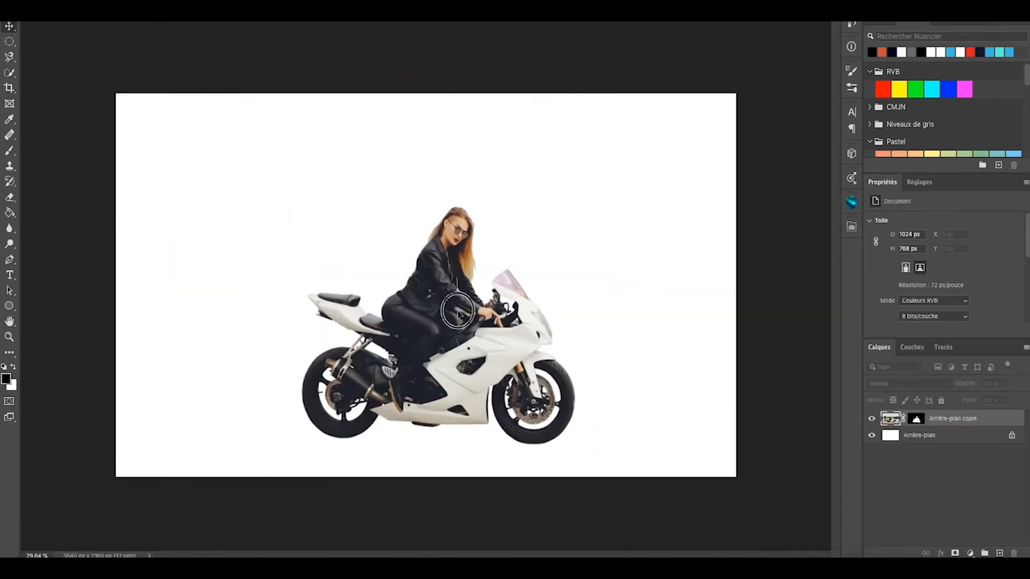
pyautogui.hotkey('ctrl', 'v')
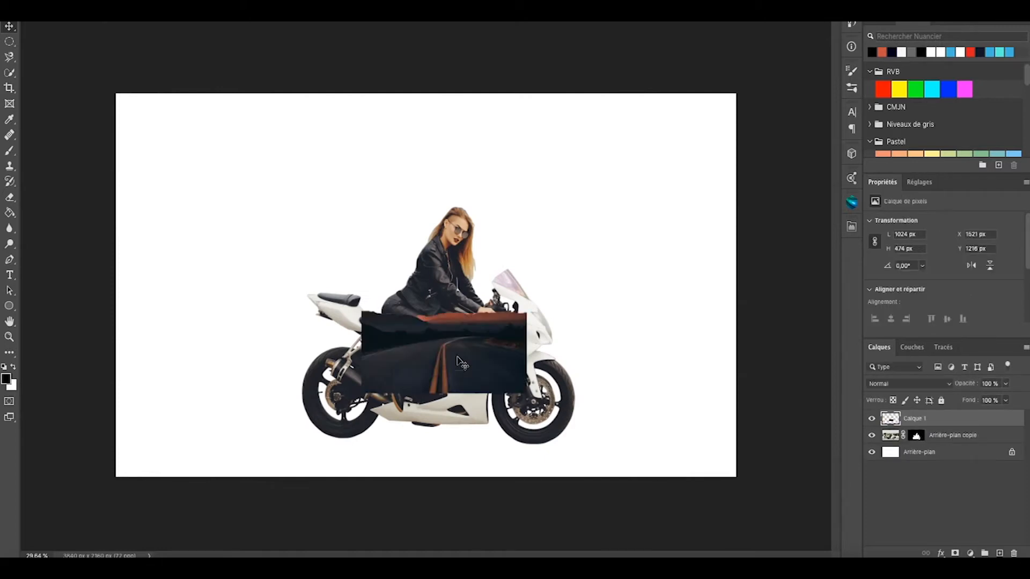
# Step: Hide the motorcycle layer and scale the road image to 4120 x 1907 px, filling the lower canvas
pyautogui.click(870, 435)
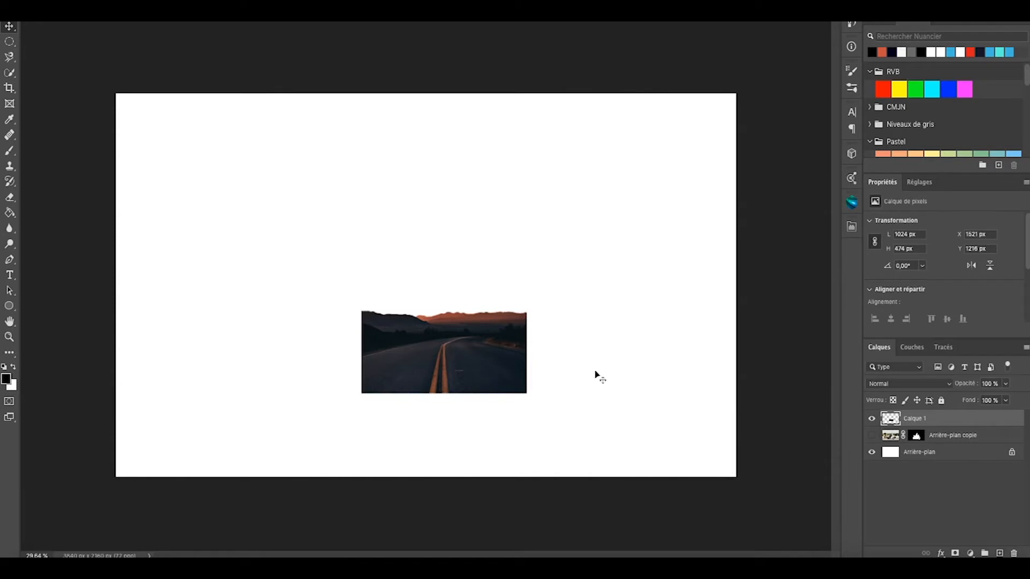
pyautogui.hotkey('ctrl', 't')
pyautogui.moveTo(528, 396); pyautogui.dragTo(812, 429)
pyautogui.press('Return')
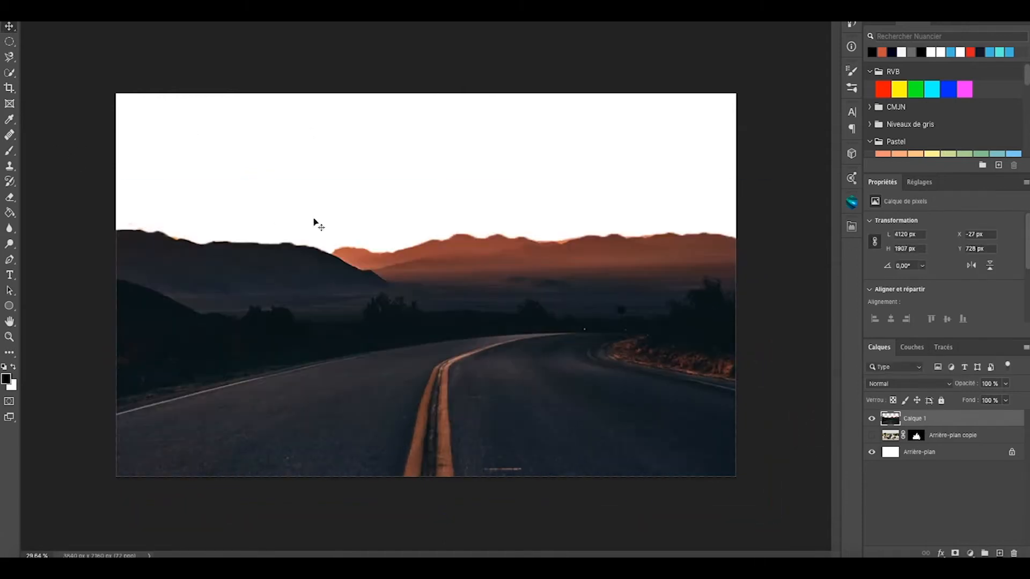
# Step: Select the upper part of the stormy sky photo and bring it into the composition beneath the road layer
pyautogui.moveTo(104, 86); pyautogui.dragTo(757, 279)
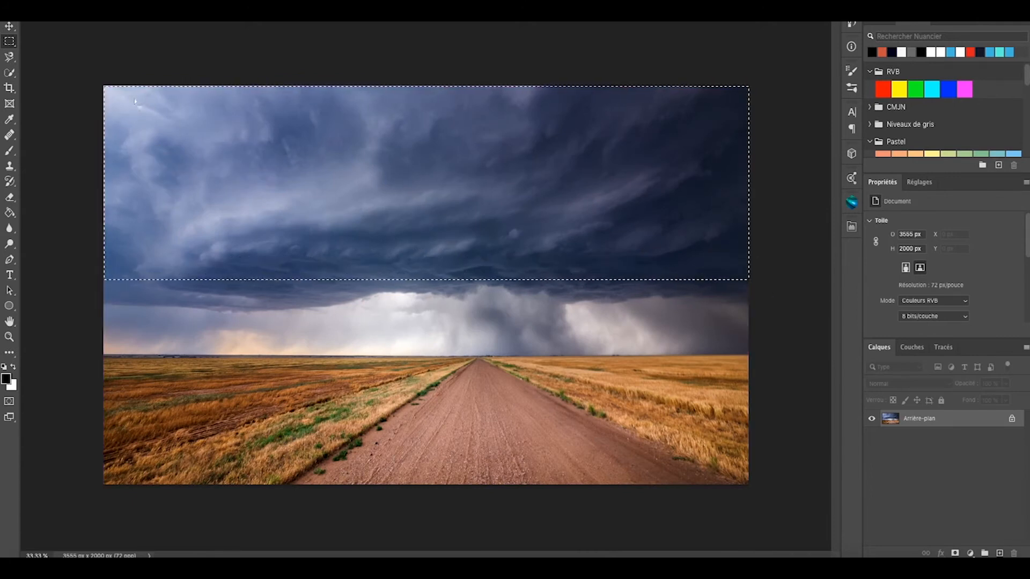
pyautogui.click(9, 28)
pyautogui.moveTo(320, 223); pyautogui.dragTo(54, 24)
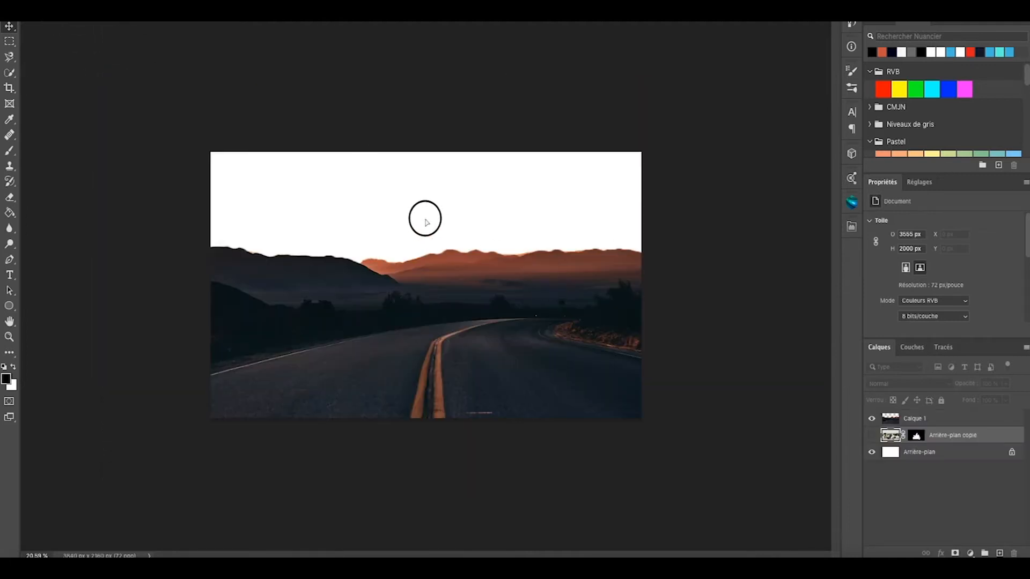
pyautogui.hotkey('ctrl', 'v')
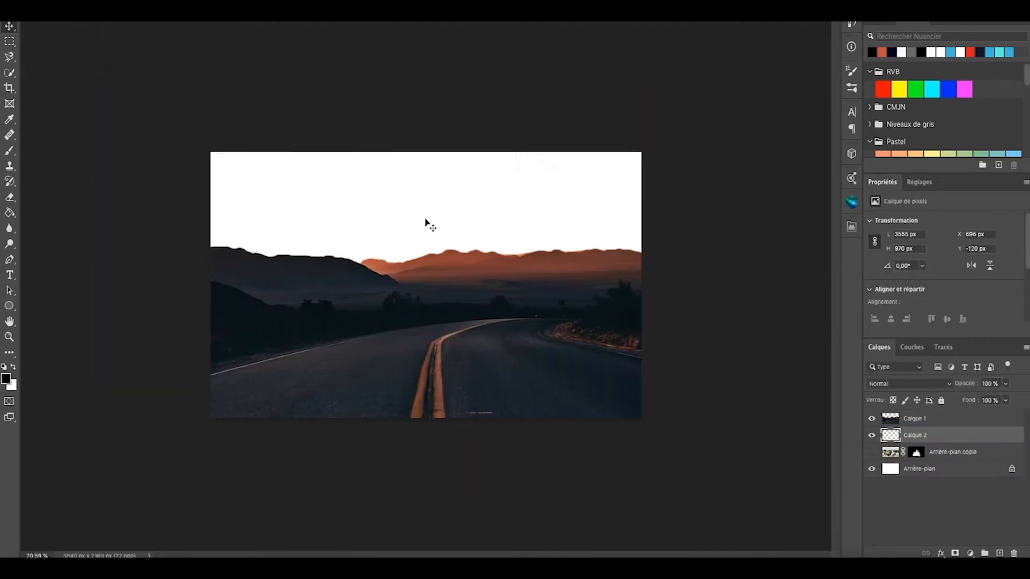
# Step: Scale the stormy sky to 4274 x 1166 px and position it to fill the area above the mountains
pyautogui.moveTo(509, 214); pyautogui.dragTo(455, 228)
pyautogui.hotkey('ctrl', 't')
pyautogui.moveTo(625, 259); pyautogui.dragTo(667, 278)
pyautogui.moveTo(446, 209)
pyautogui.mouseDown()
pyautogui.moveTo(459, 184)
pyautogui.moveTo(448, 220)
pyautogui.mouseUp()
pyautogui.press('Return')
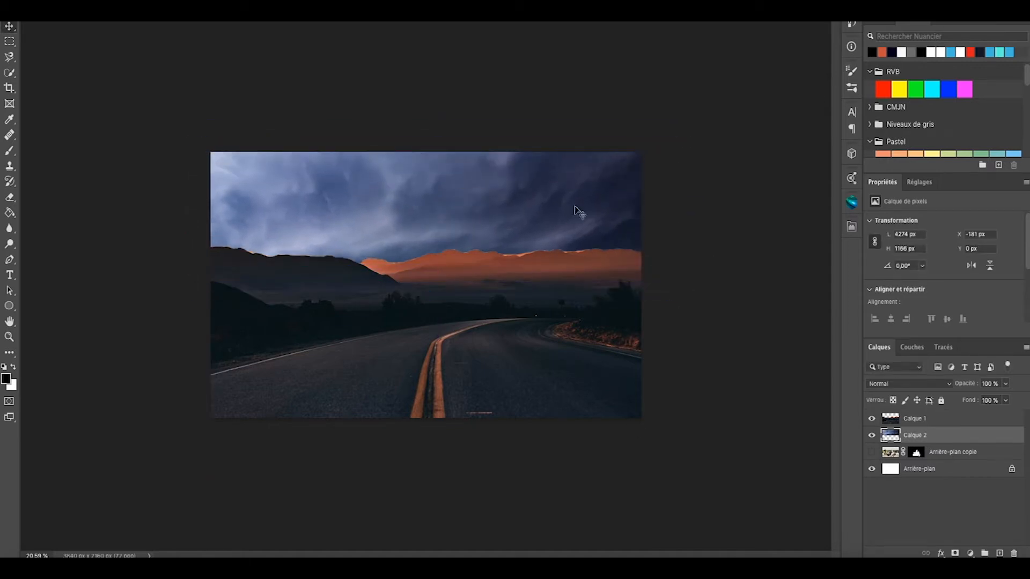
# Step: Add a Curves adjustment clipped to the sky layer, lowering the darker tones and raising the lighter ones
pyautogui.click(970, 553)
pyautogui.click(936, 430)
pyautogui.click(950, 330)
pyautogui.moveTo(947, 262)
pyautogui.mouseDown()
pyautogui.moveTo(944, 276)
pyautogui.moveTo(943, 253)
pyautogui.moveTo(947, 274)
pyautogui.mouseUp()
pyautogui.moveTo(973, 240); pyautogui.dragTo(976, 229)
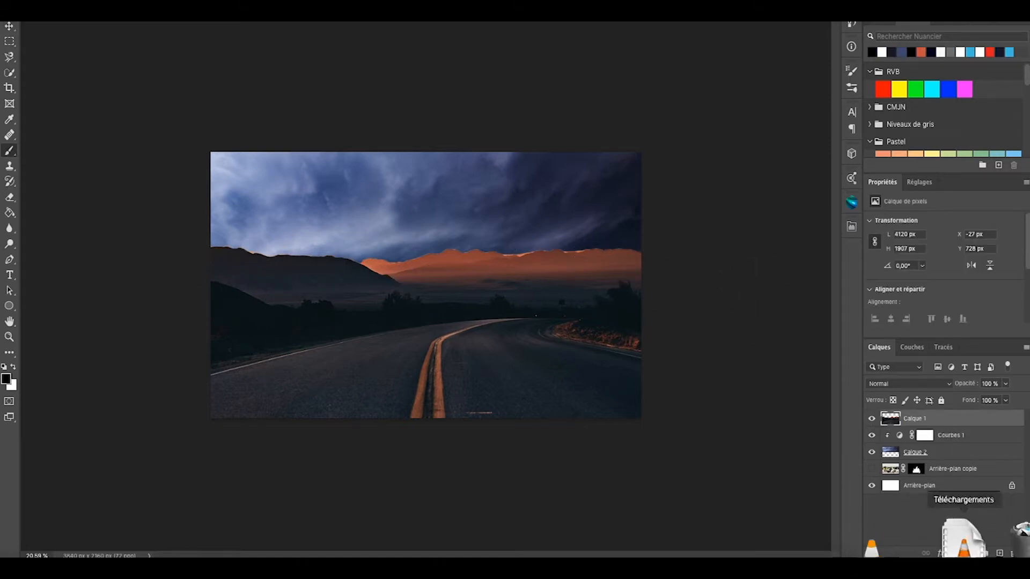
# Step: Add a layer clipped to the road layer and brush dark blue sampled from the sky over the mountains
pyautogui.click(999, 553)
pyautogui.keyDown('alt'); pyautogui.click(888, 426); pyautogui.keyUp('alt')
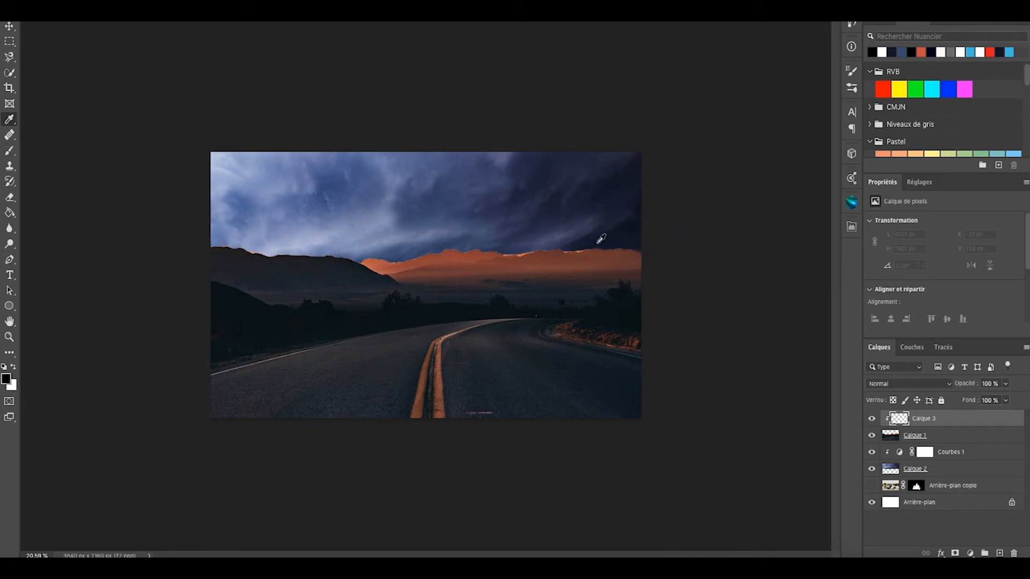
pyautogui.keyDown('alt'); pyautogui.click(610, 237); pyautogui.keyUp('alt')
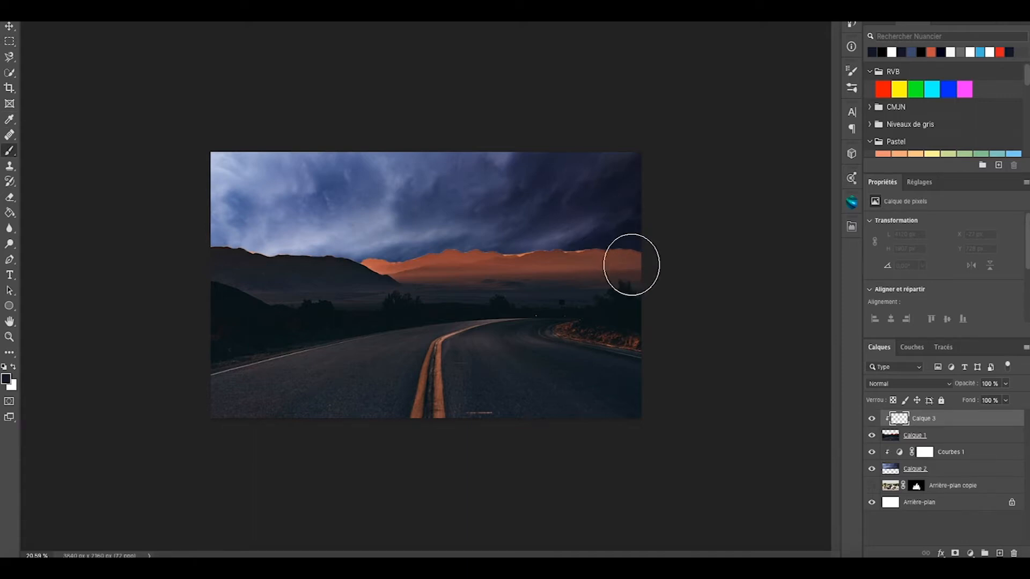
pyautogui.moveTo(635, 263)
pyautogui.mouseDown()
pyautogui.moveTo(552, 261)
pyautogui.moveTo(602, 252)
pyautogui.moveTo(521, 255)
pyautogui.moveTo(635, 262)
pyautogui.moveTo(464, 262)
pyautogui.moveTo(606, 256)
pyautogui.moveTo(411, 242)
pyautogui.moveTo(442, 253)
pyautogui.moveTo(291, 266)
pyautogui.moveTo(369, 275)
pyautogui.moveTo(258, 269)
pyautogui.mouseUp()
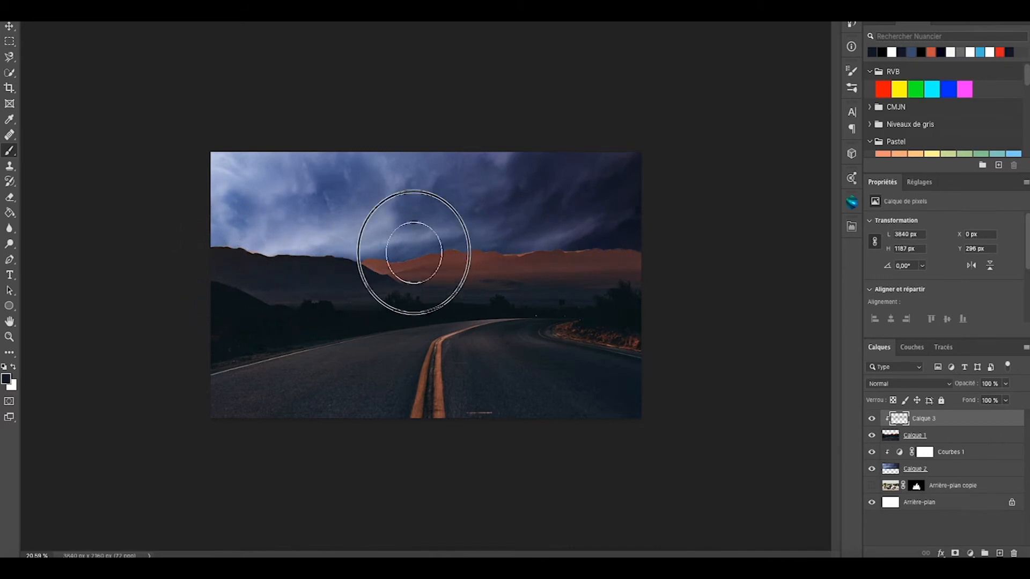
# Step: Darken the remaining orange mountains with dark blue, and brush a dark haze over the sky and horizon on a new layer
pyautogui.moveTo(379, 259)
pyautogui.mouseDown()
pyautogui.moveTo(433, 270)
pyautogui.moveTo(569, 257)
pyautogui.moveTo(490, 230)
pyautogui.moveTo(575, 253)
pyautogui.moveTo(543, 257)
pyautogui.moveTo(604, 258)
pyautogui.moveTo(623, 276)
pyautogui.moveTo(638, 272)
pyautogui.mouseUp()
pyautogui.moveTo(636, 263)
pyautogui.mouseDown()
pyautogui.moveTo(467, 253)
pyautogui.moveTo(623, 258)
pyautogui.moveTo(575, 266)
pyautogui.moveTo(612, 261)
pyautogui.moveTo(484, 246)
pyautogui.mouseUp()
pyautogui.keyDown('alt'); pyautogui.click(371, 276); pyautogui.keyUp('alt')
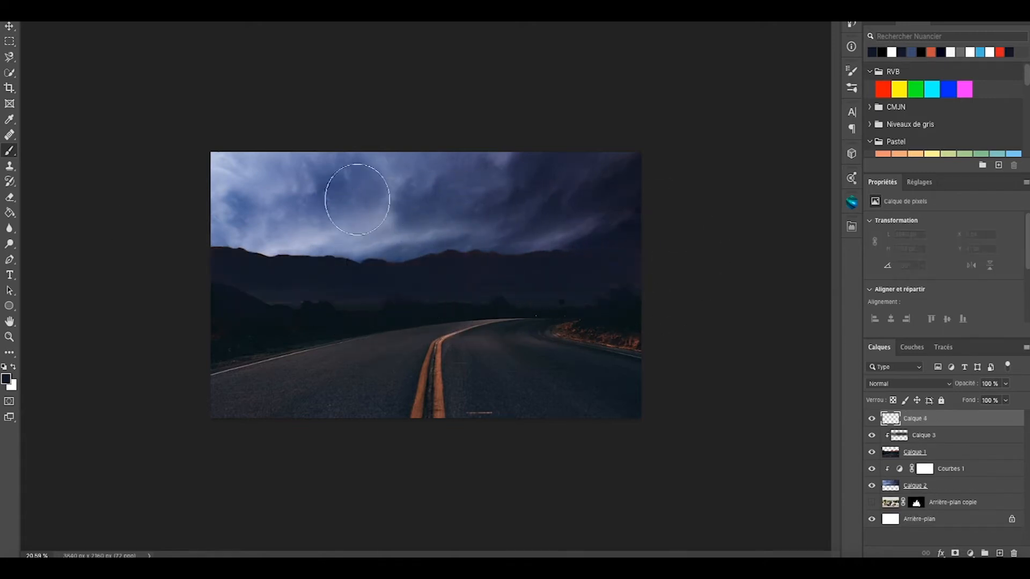
pyautogui.moveTo(483, 195)
pyautogui.mouseDown()
pyautogui.moveTo(159, 200)
pyautogui.moveTo(198, 220)
pyautogui.moveTo(169, 236)
pyautogui.moveTo(321, 162)
pyautogui.moveTo(297, 214)
pyautogui.moveTo(505, 163)
pyautogui.moveTo(146, 206)
pyautogui.moveTo(296, 270)
pyautogui.moveTo(226, 245)
pyautogui.moveTo(417, 269)
pyautogui.moveTo(234, 256)
pyautogui.mouseUp()
pyautogui.moveTo(530, 254)
pyautogui.mouseDown()
pyautogui.moveTo(434, 212)
pyautogui.moveTo(689, 216)
pyautogui.moveTo(633, 247)
pyautogui.moveTo(90, 249)
pyautogui.mouseUp()
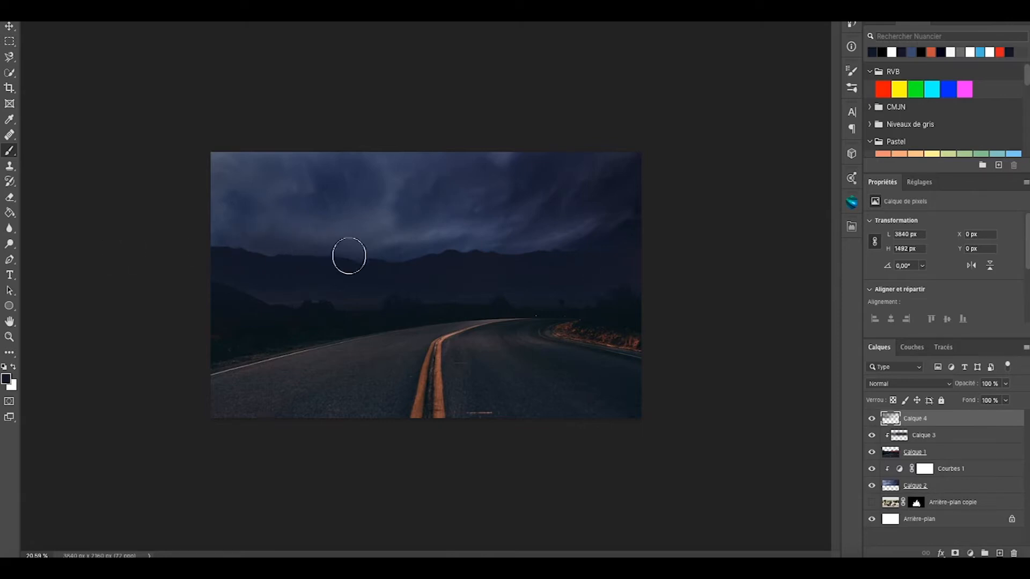
# Step: Compare the scene with and without the two painted layers and the stormy sky layer
pyautogui.click(872, 437)
pyautogui.click(872, 419)
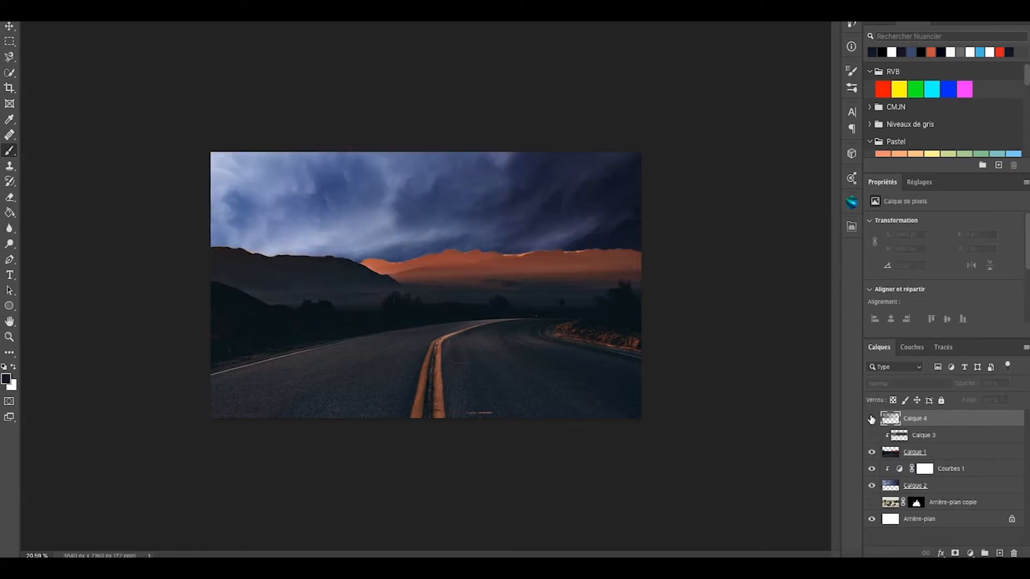
pyautogui.click(872, 487)
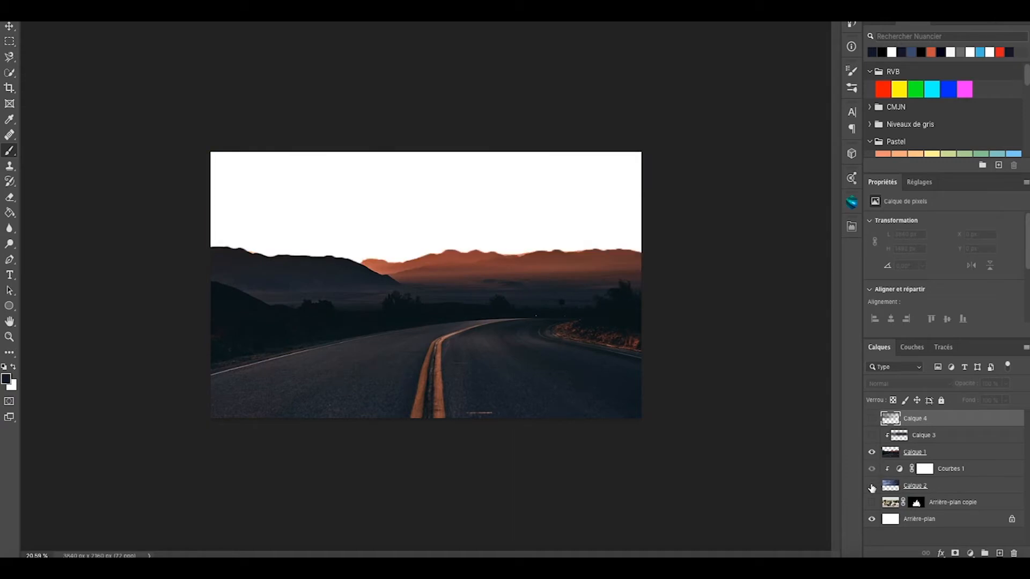
pyautogui.click(872, 487)
pyautogui.click(870, 435)
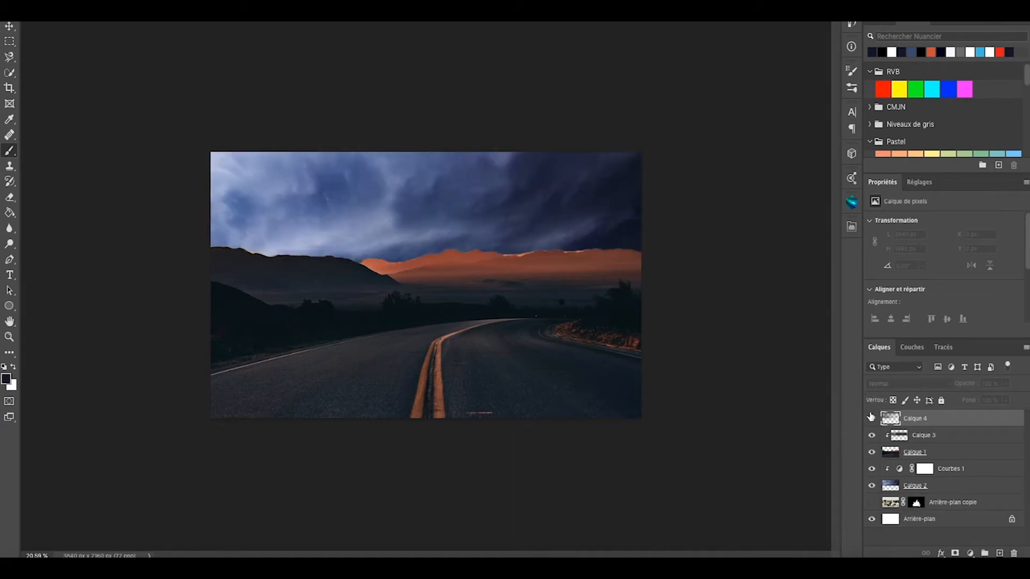
pyautogui.click(870, 419)
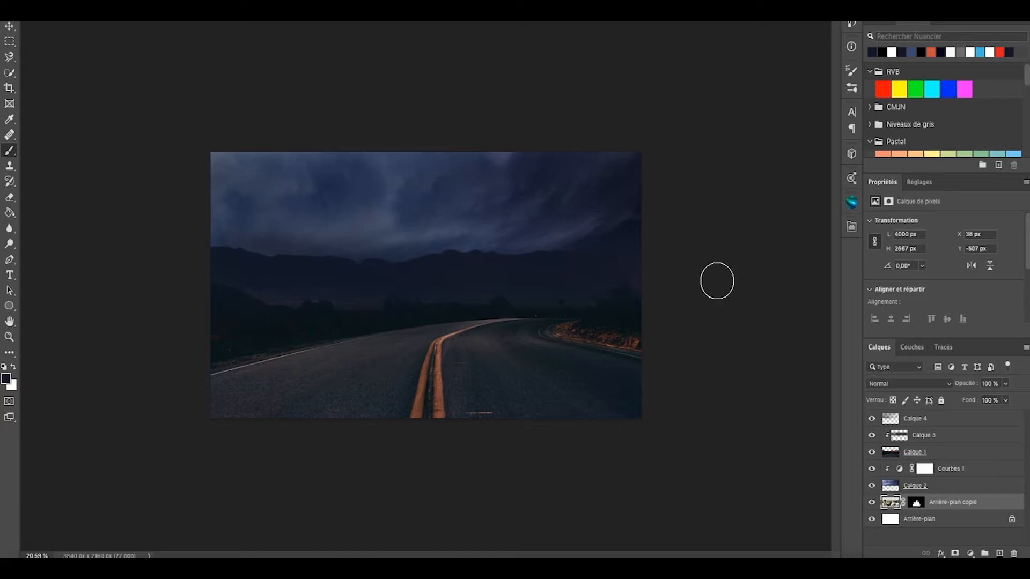
# Step: Place the bike and rider cutout at the top of the layer stack and scale it down onto the road's centre line
pyautogui.moveTo(937, 504); pyautogui.dragTo(937, 414)
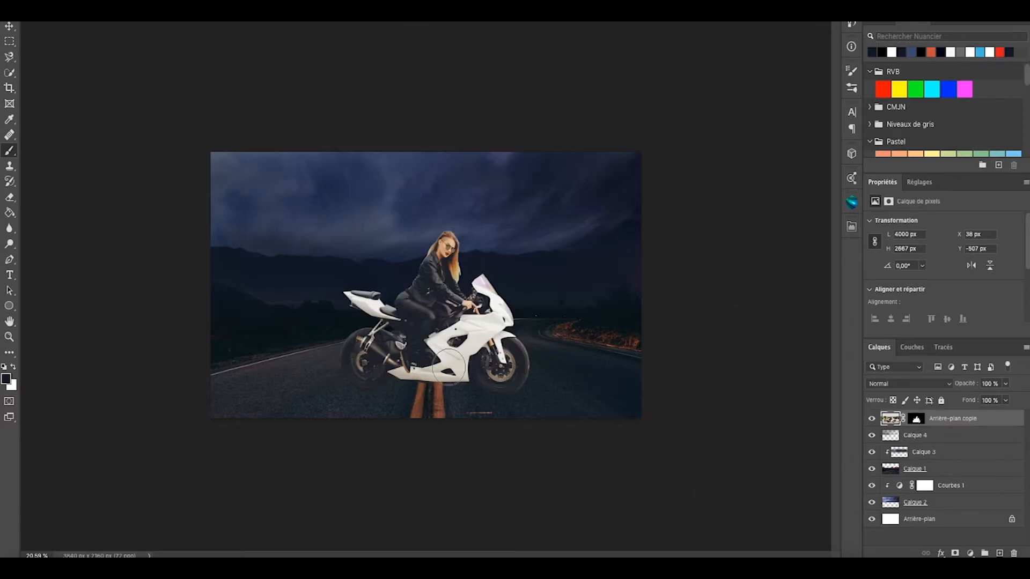
pyautogui.hotkey('ctrl', 't')
pyautogui.moveTo(614, 120); pyautogui.dragTo(601, 136)
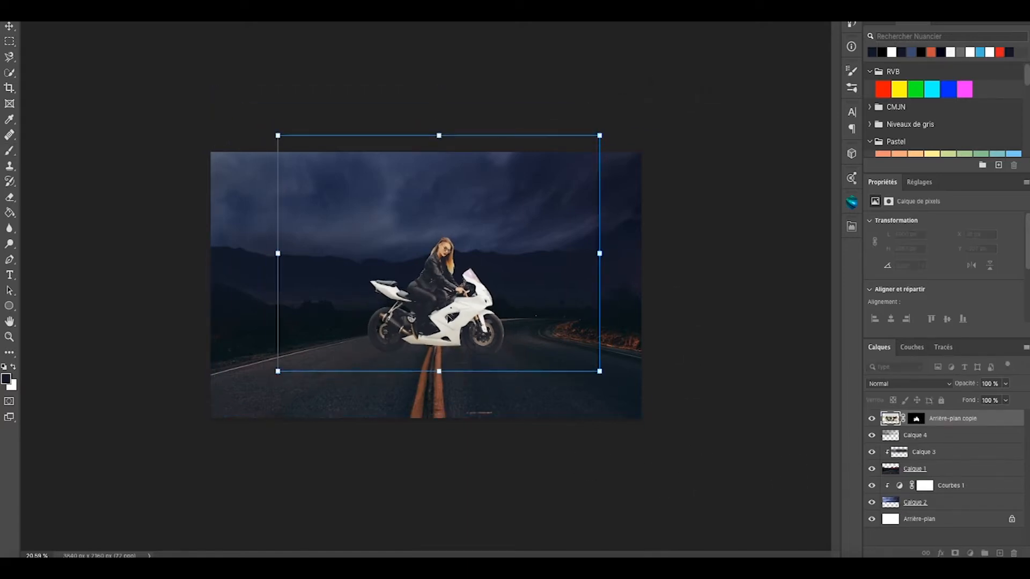
pyautogui.moveTo(449, 318); pyautogui.dragTo(459, 320)
pyautogui.press('Return')
# Step: Brush a black spot on a new layer beneath the bike and flatten and stretch it into a soft ground shadow under the wheels
pyautogui.click(989, 433)
pyautogui.click(999, 553)
pyautogui.click(9, 151)
pyautogui.moveTo(444, 352); pyautogui.dragTo(455, 352)
pyautogui.click(9, 26)
pyautogui.moveTo(449, 298); pyautogui.dragTo(450, 374)
pyautogui.moveTo(505, 391); pyautogui.dragTo(669, 391)
pyautogui.moveTo(554, 391); pyautogui.dragTo(506, 360)
pyautogui.moveTo(621, 358); pyautogui.dragTo(662, 359)
pyautogui.moveTo(498, 361); pyautogui.dragTo(448, 361)
pyautogui.press('Return')
pyautogui.press('v')
# Step: Add a Curves adjustment clipped to the bike and rider layer, and add a new layer above it
pyautogui.click(969, 553)
pyautogui.click(936, 385)
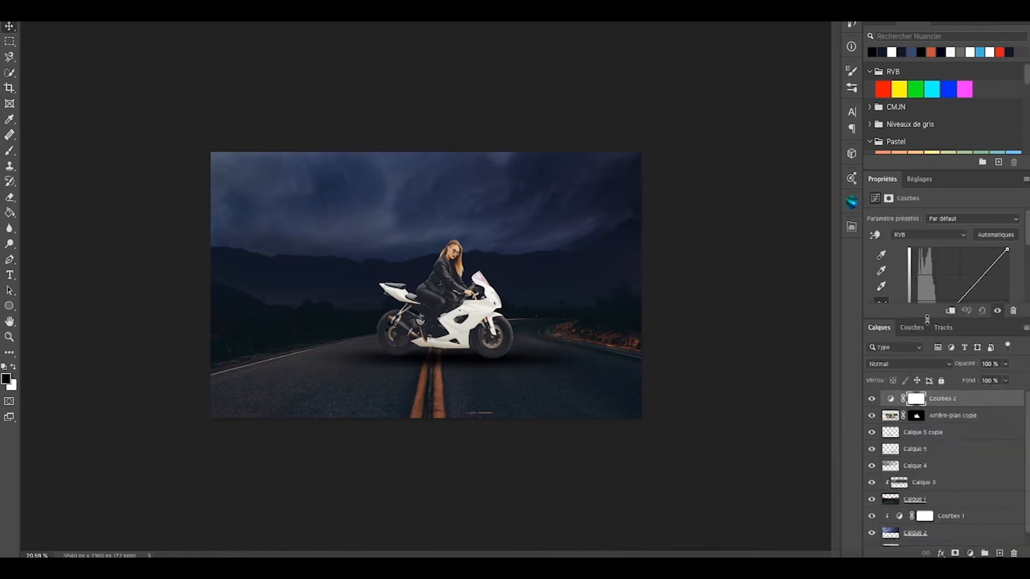
pyautogui.hotkey('ctrl', 'alt', 'g')
pyautogui.moveTo(947, 314); pyautogui.dragTo(919, 360)
pyautogui.press('b')
pyautogui.moveTo(461, 322)
pyautogui.mouseDown()
pyautogui.moveTo(548, 412)
pyautogui.moveTo(523, 416)
pyautogui.moveTo(558, 417)
pyautogui.mouseUp()
pyautogui.click(998, 553)
pyautogui.scroll(1, 529, 416)
pyautogui.moveTo(266, 409)
pyautogui.mouseDown()
pyautogui.moveTo(246, 401)
pyautogui.moveTo(286, 416)
pyautogui.mouseUp()
pyautogui.scroll(-3, 292, 405)
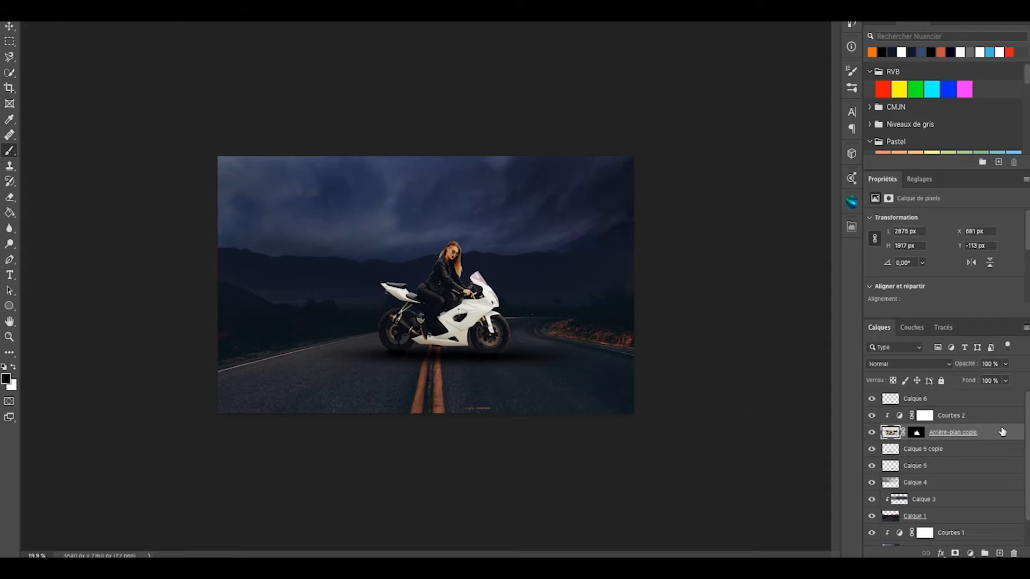
# Step: Add a solid colour fill in orange ec8c03 clipped to the bike and rider, blended with Linear Dodge (Add)
pyautogui.click(999, 553)
pyautogui.click(970, 553)
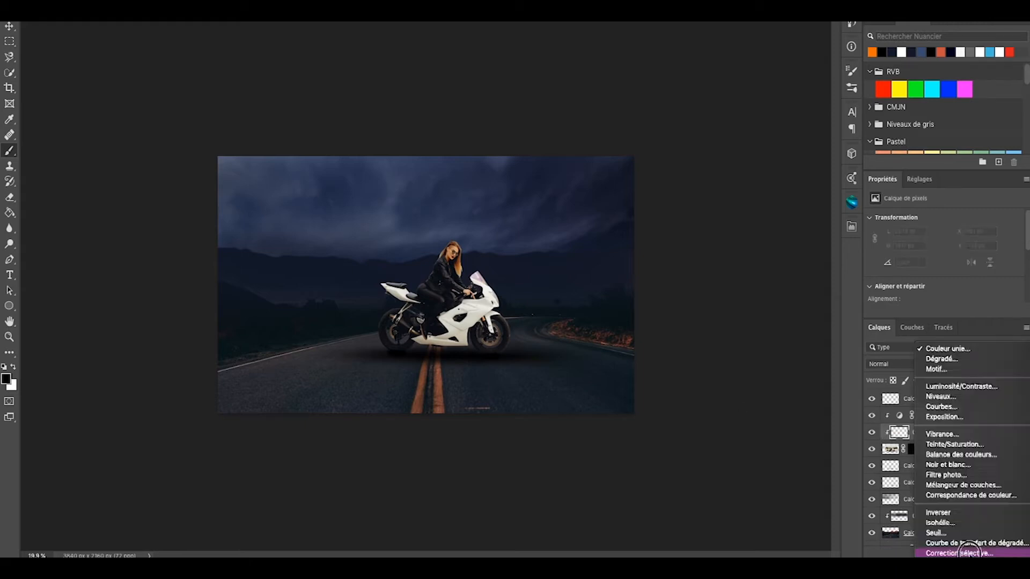
pyautogui.click(948, 349)
pyautogui.moveTo(732, 351); pyautogui.dragTo(732, 341)
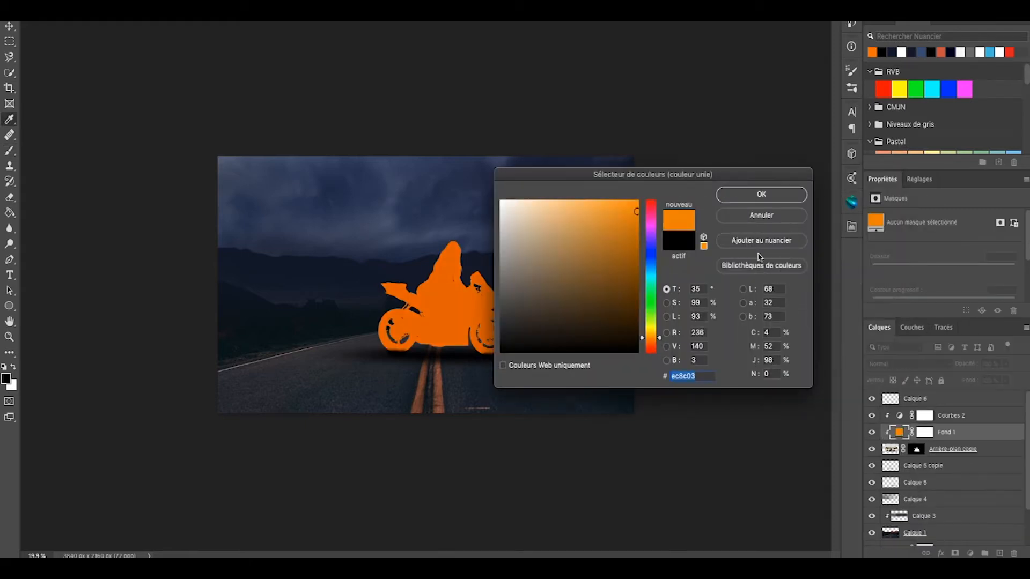
pyautogui.click(761, 195)
pyautogui.click(906, 364)
pyautogui.click(913, 468)
# Step: Change the clipped fill's colour to the deeper orange ed7102
pyautogui.doubleClick(899, 432)
pyautogui.moveTo(653, 174); pyautogui.dragTo(775, 84)
pyautogui.moveTo(780, 248); pyautogui.dragTo(781, 252)
pyautogui.moveTo(758, 119); pyautogui.dragTo(760, 120)
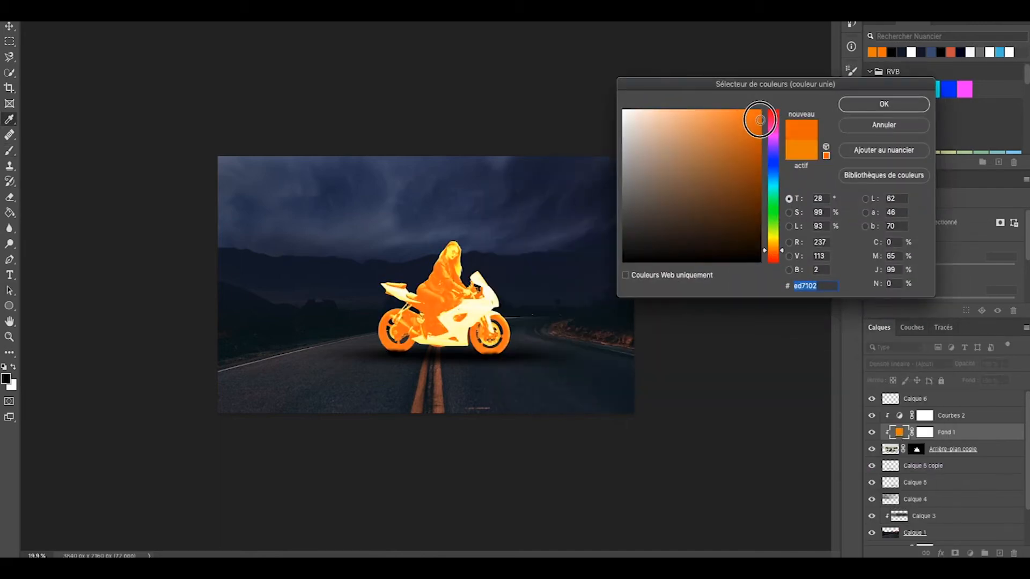
pyautogui.click(884, 104)
# Step: Fill the orange colour layer's mask with black to hide its glow on the bike and rider
pyautogui.click(925, 432)
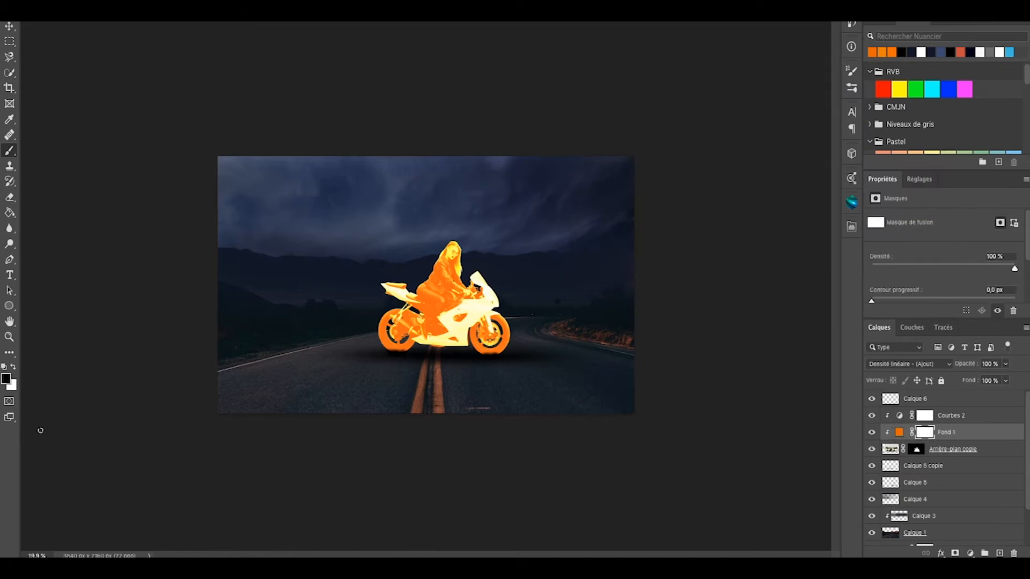
pyautogui.press('g')
pyautogui.click(434, 292)
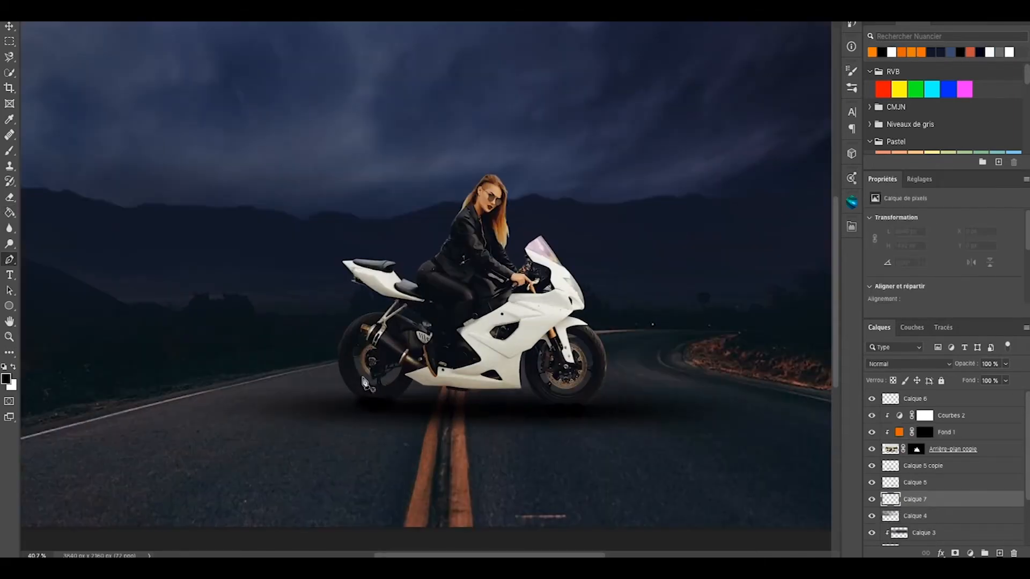
# Step: Trace a curved trail with the Pen tool from the rear wheel to the road's lower-left corner and back, and convert it to a selection
pyautogui.scroll(-3, 429, 268)
pyautogui.scroll(3, 429, 268)
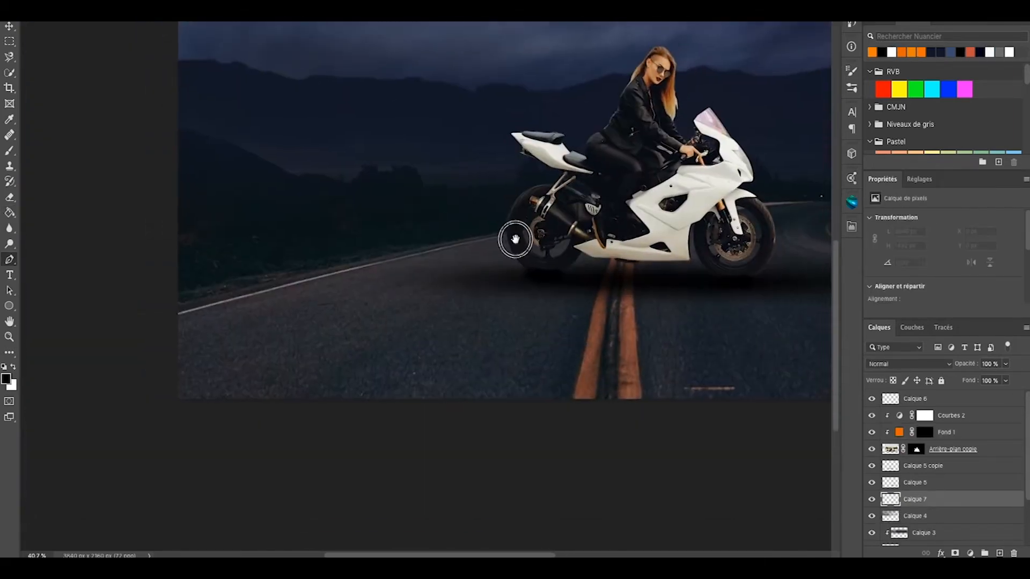
pyautogui.scroll(3, 535, 287)
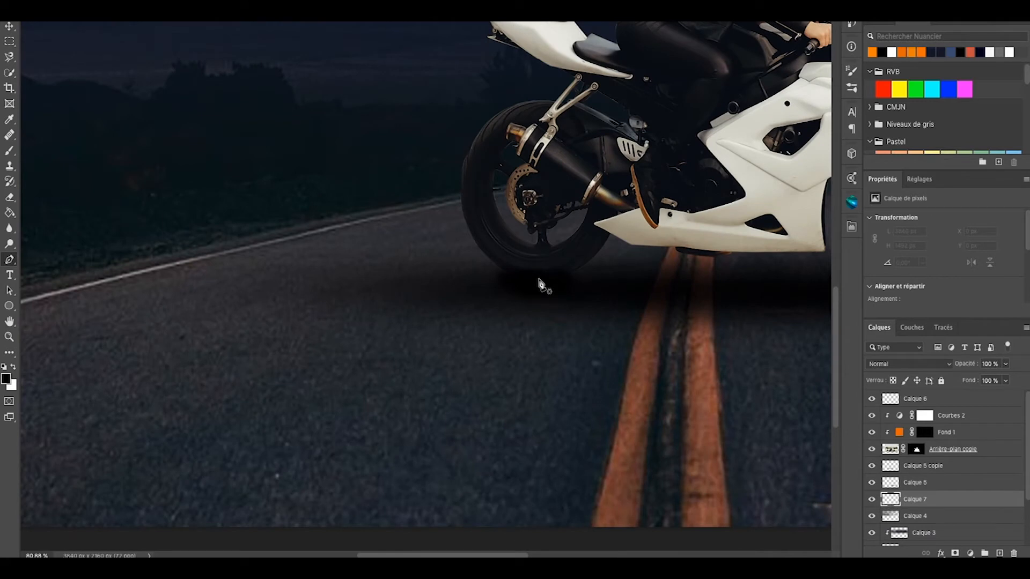
pyautogui.click(540, 279)
pyautogui.scroll(-4, 453, 298)
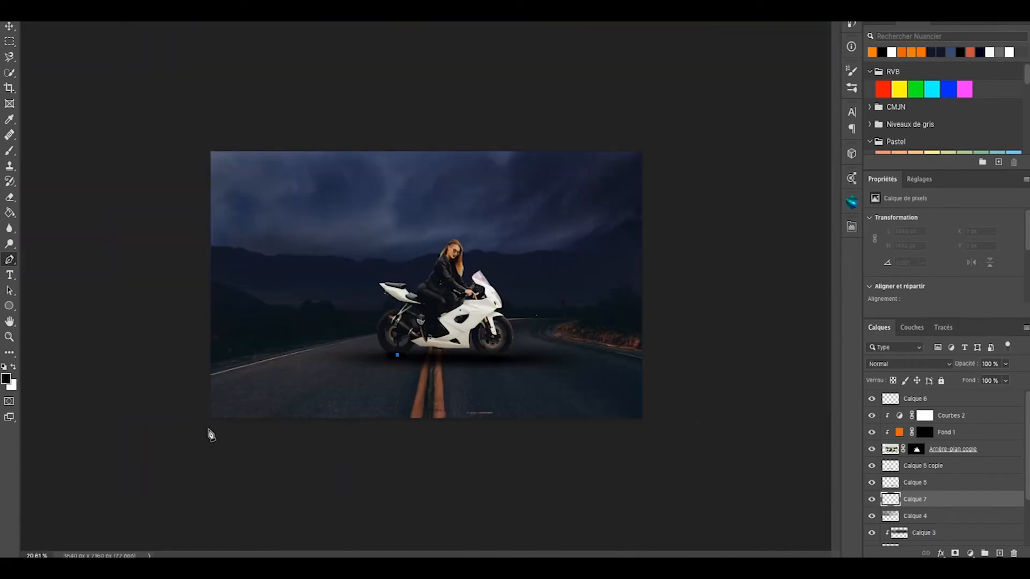
pyautogui.moveTo(212, 423); pyautogui.dragTo(156, 449)
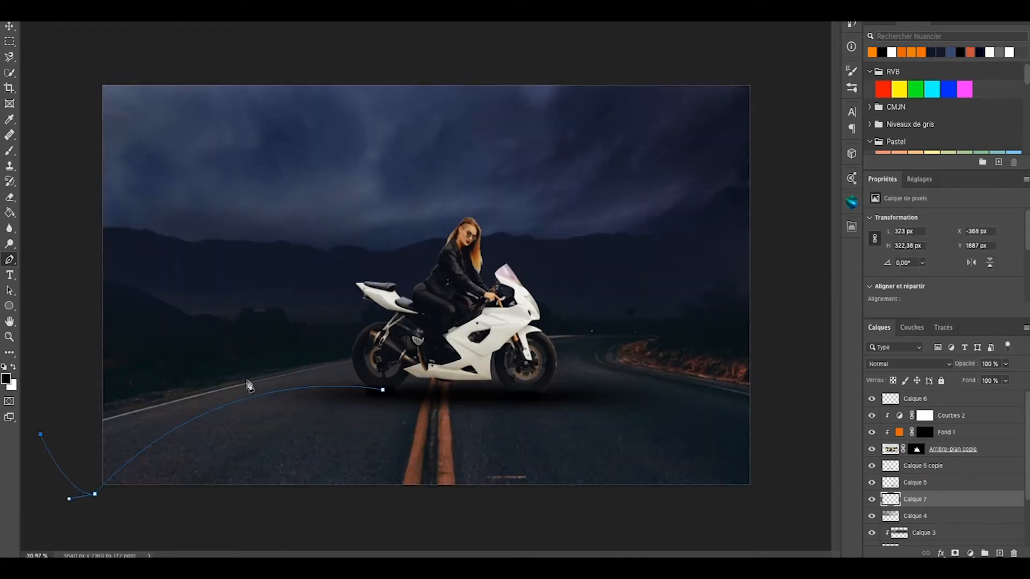
pyautogui.moveTo(239, 384); pyautogui.dragTo(282, 378)
pyautogui.moveTo(348, 376); pyautogui.dragTo(376, 386)
pyautogui.click(382, 390)
pyautogui.hotkey('ctrl', 'Return')
# Step: Fill the selected curved trail with an orange solid colour layer
pyautogui.click(969, 553)
pyautogui.click(966, 348)
pyautogui.click(774, 245)
pyautogui.click(758, 111)
pyautogui.moveTo(776, 246); pyautogui.dragTo(776, 248)
pyautogui.click(883, 105)
# Step: Stack several copies of the orange trail fill in Overlay (Incrustation) mode and hide the original fill
pyautogui.hotkey('ctrl', 'j')
pyautogui.click(906, 363)
pyautogui.click(885, 490)
pyautogui.click(872, 516)
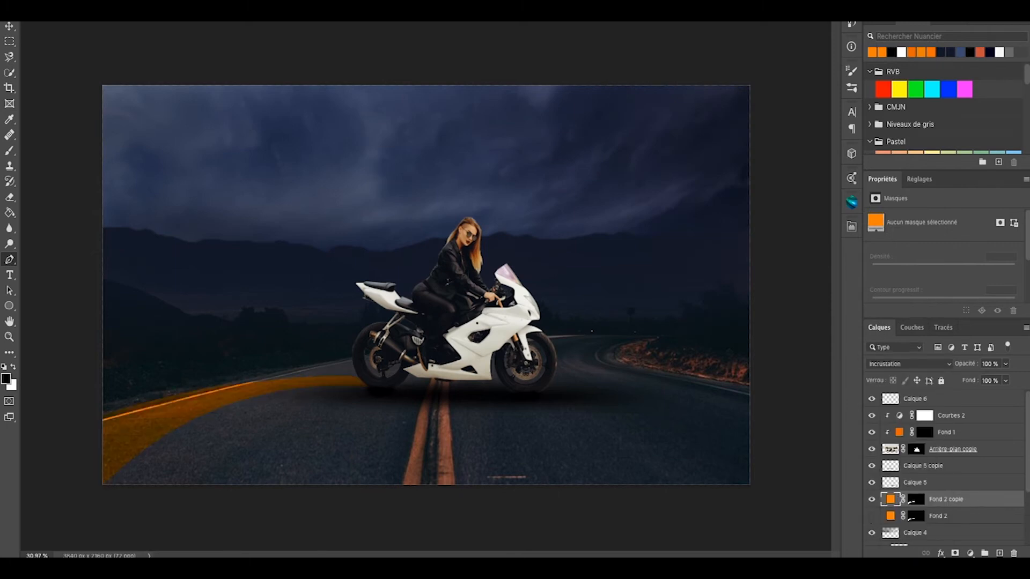
pyautogui.hotkey('ctrl', 'j')
pyautogui.hotkey('ctrl', 'j')
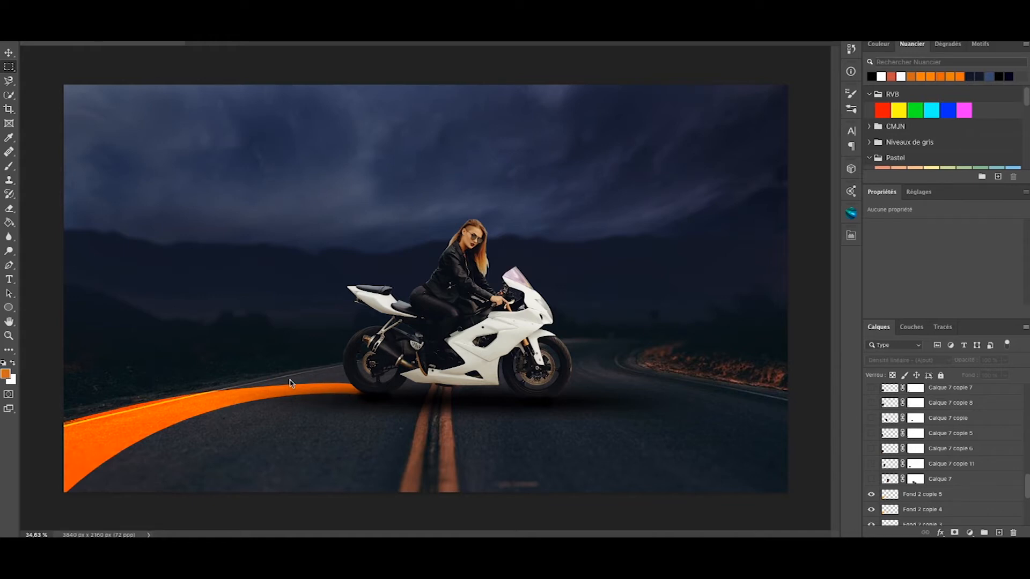
# Step: Show the flame layer Calque 7 behind the rear wheel
pyautogui.click(871, 479)
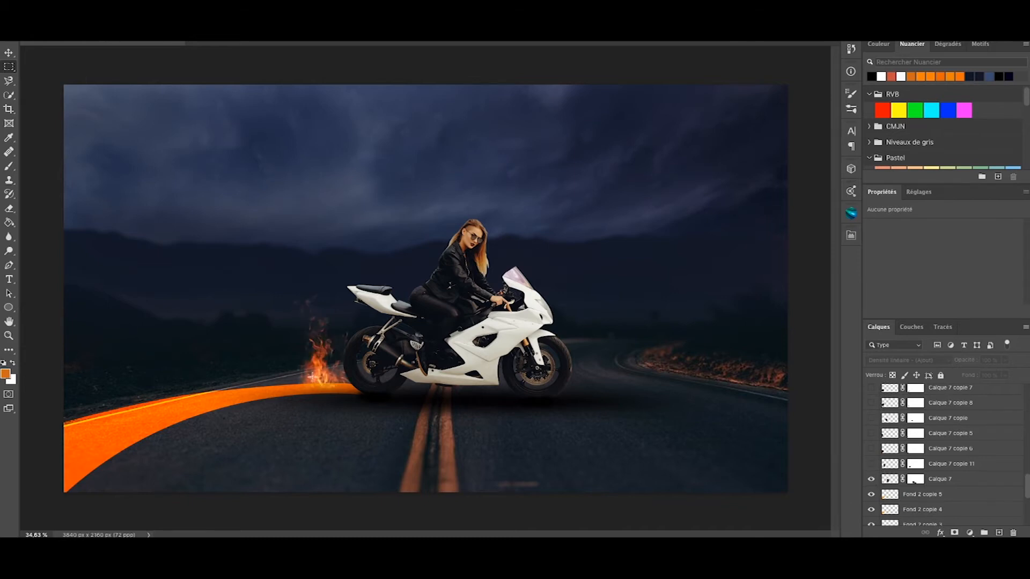
pyautogui.scroll(5, 299, 369)
pyautogui.scroll(-2, 356, 378)
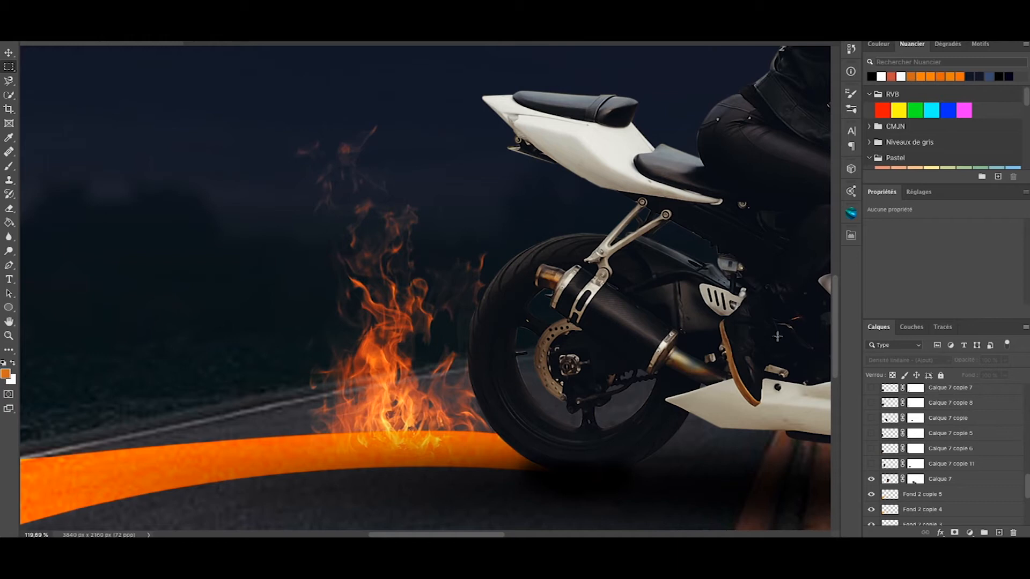
# Step: Warp the Calque 7 flame with a split grid, bending its base and upper tongues beside the rear wheel
pyautogui.click(959, 484)
pyautogui.hotkey('ctrl', 't')
pyautogui.click(112, 35)
pyautogui.moveTo(175, 248)
pyautogui.click(317, 324)
pyautogui.scroll(-2, 296, 402)
pyautogui.scroll(-3, 296, 403)
pyautogui.moveTo(323, 414)
pyautogui.mouseDown()
pyautogui.moveTo(314, 368)
pyautogui.moveTo(320, 390)
pyautogui.moveTo(338, 400)
pyautogui.mouseUp()
pyautogui.moveTo(412, 414); pyautogui.dragTo(426, 436)
pyautogui.scroll(1, 337, 272)
pyautogui.click(315, 263)
pyautogui.moveTo(314, 262); pyautogui.dragTo(323, 268)
pyautogui.moveTo(323, 192); pyautogui.dragTo(299, 194)
pyautogui.keyDown('alt'); pyautogui.click(368, 212); pyautogui.keyUp('alt')
pyautogui.moveTo(369, 214); pyautogui.dragTo(408, 226)
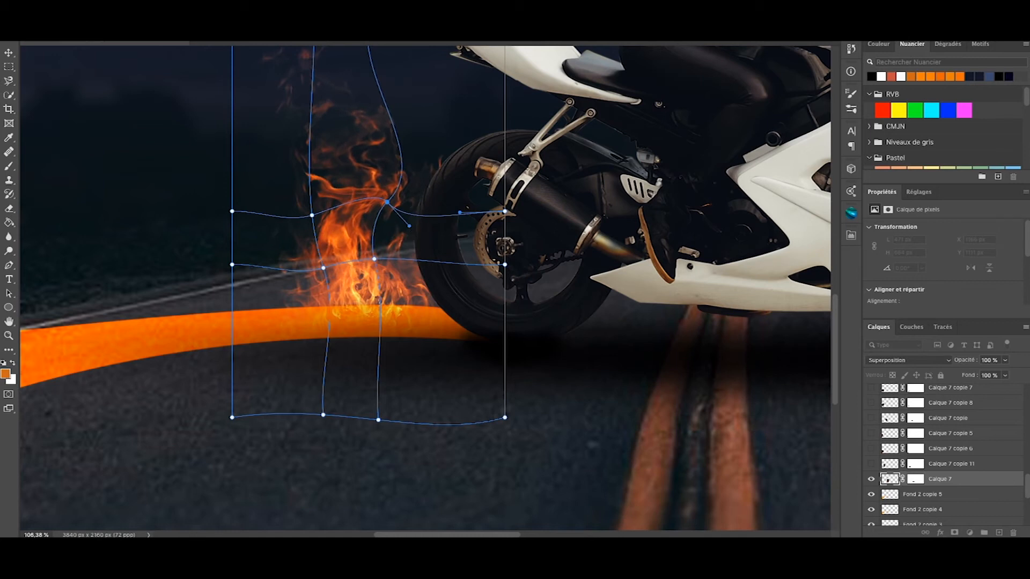
pyautogui.press('Return')
# Step: Show all the Calque 7 flame copies along the orange trail, up to Calque 7 copie 10
pyautogui.scroll(-5, 539, 214)
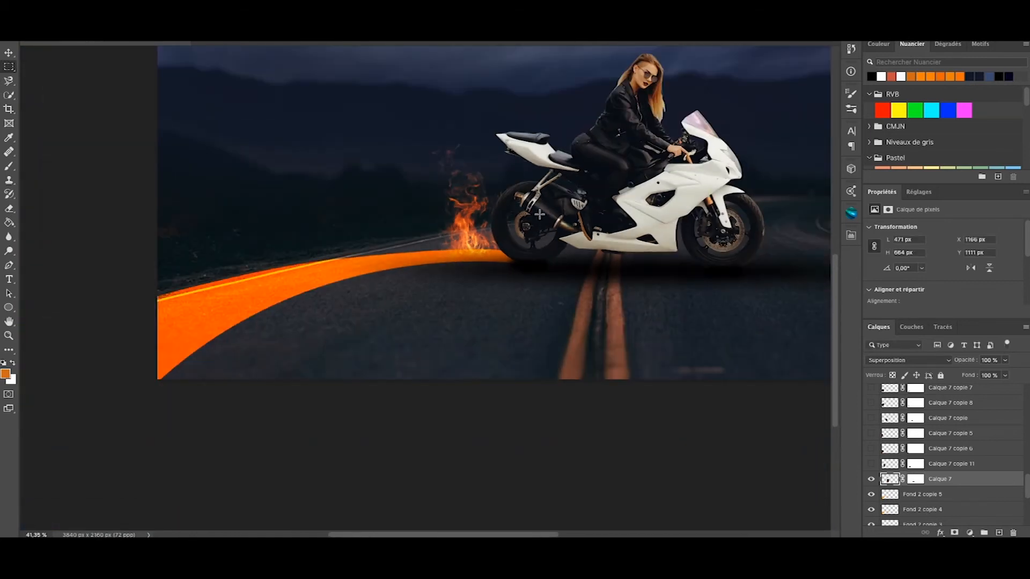
pyautogui.moveTo(871, 465); pyautogui.dragTo(871, 402)
pyautogui.scroll(1, 463, 390)
pyautogui.scroll(1, 462, 390)
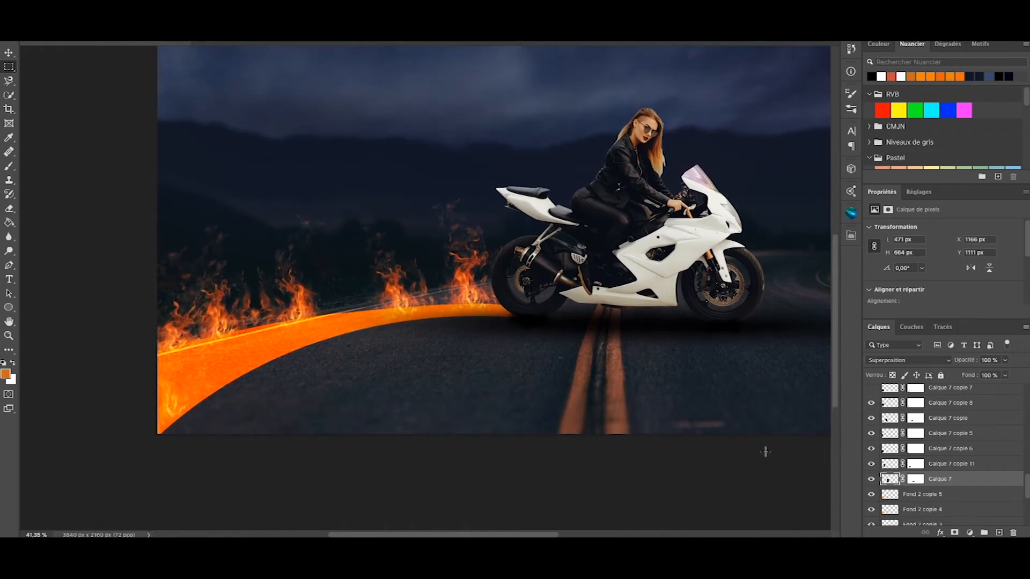
pyautogui.scroll(3, 870, 446)
pyautogui.moveTo(870, 439); pyautogui.dragTo(869, 395)
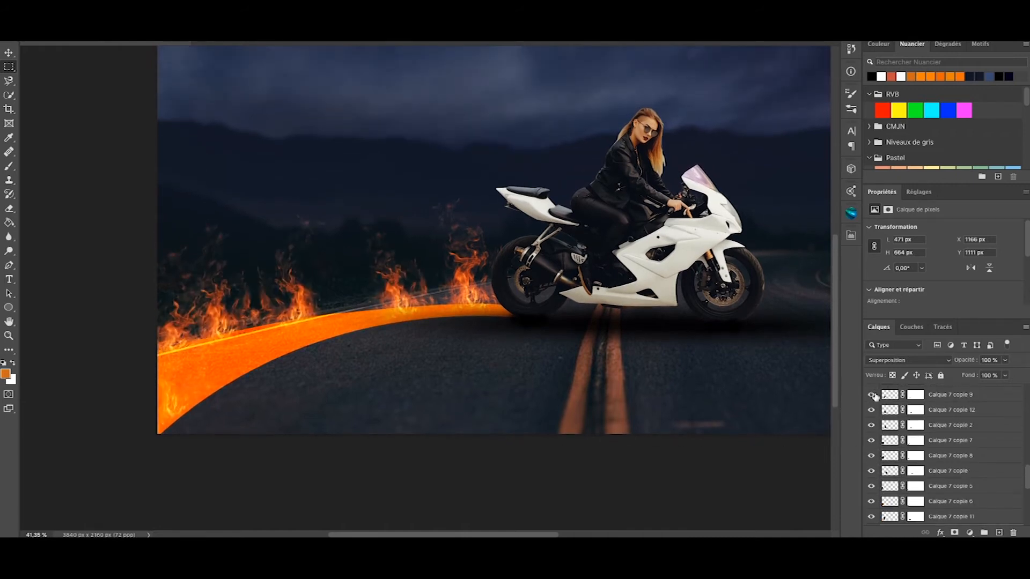
pyautogui.scroll(3, 869, 448)
pyautogui.moveTo(871, 444); pyautogui.dragTo(870, 396)
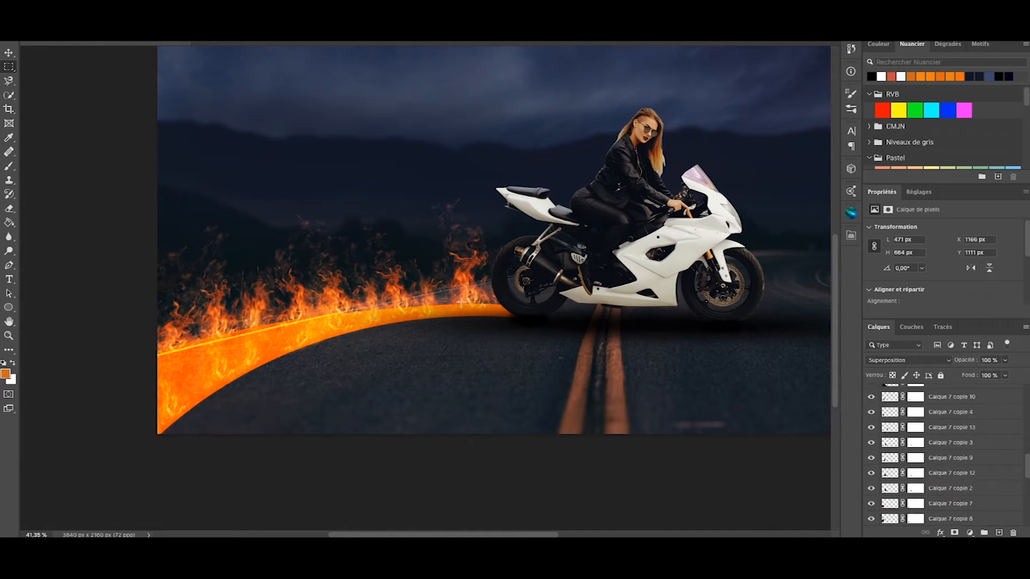
# Step: Show Calque 8 and its four copies to fill the orange trail with flames
pyautogui.scroll(3, 921, 448)
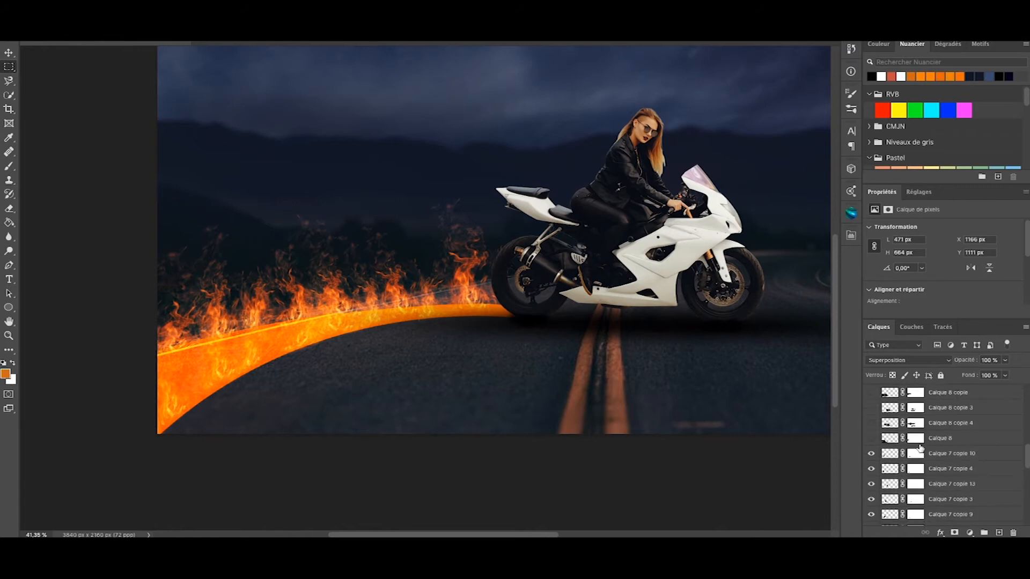
pyautogui.click(871, 438)
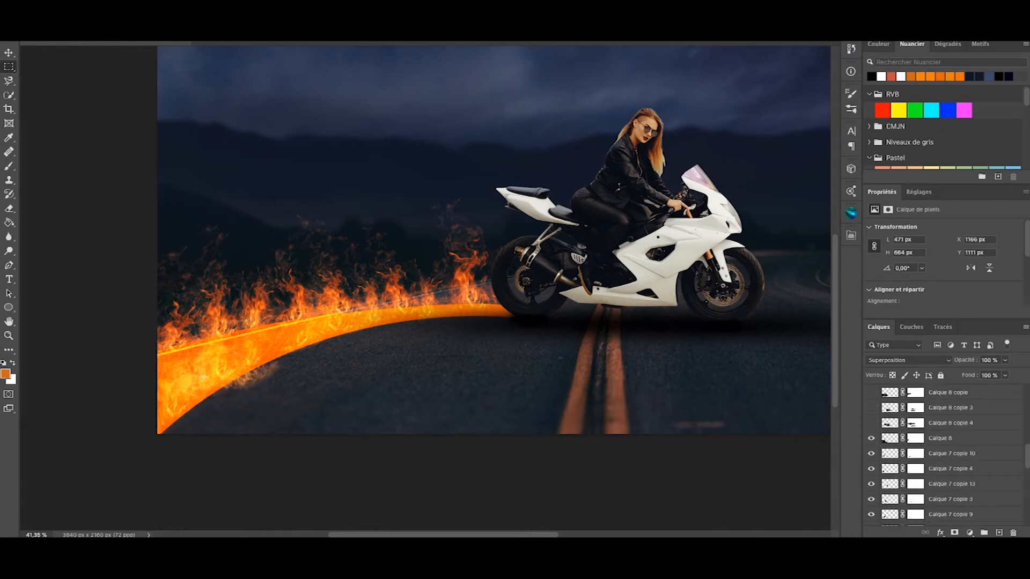
pyautogui.click(872, 423)
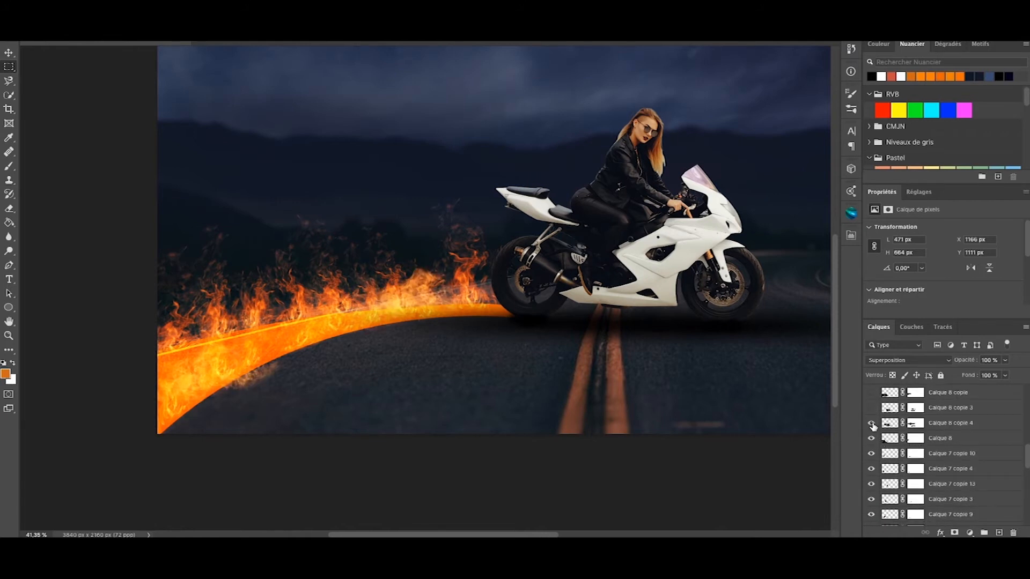
pyautogui.scroll(2, 871, 424)
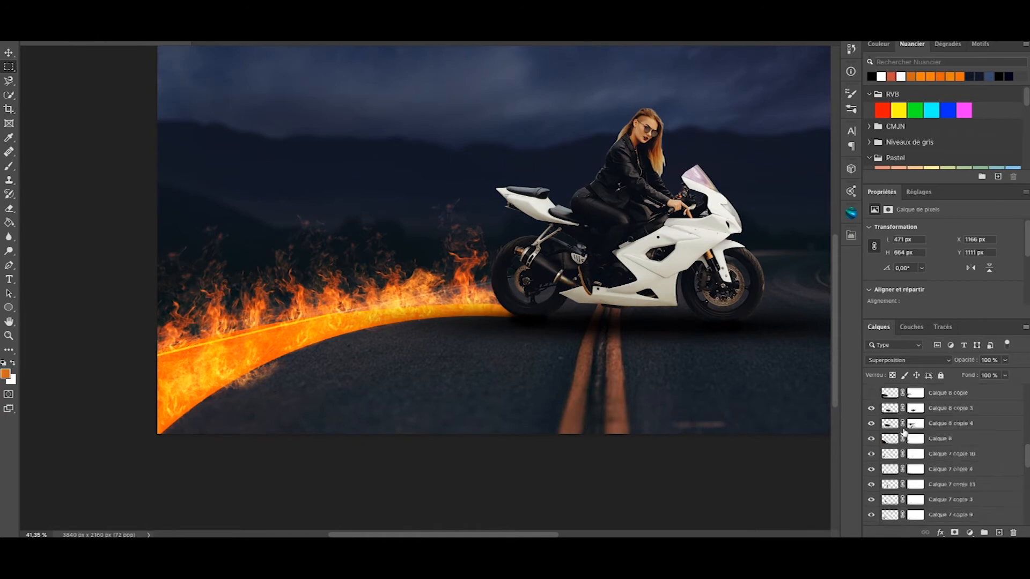
pyautogui.click(871, 427)
pyautogui.click(871, 410)
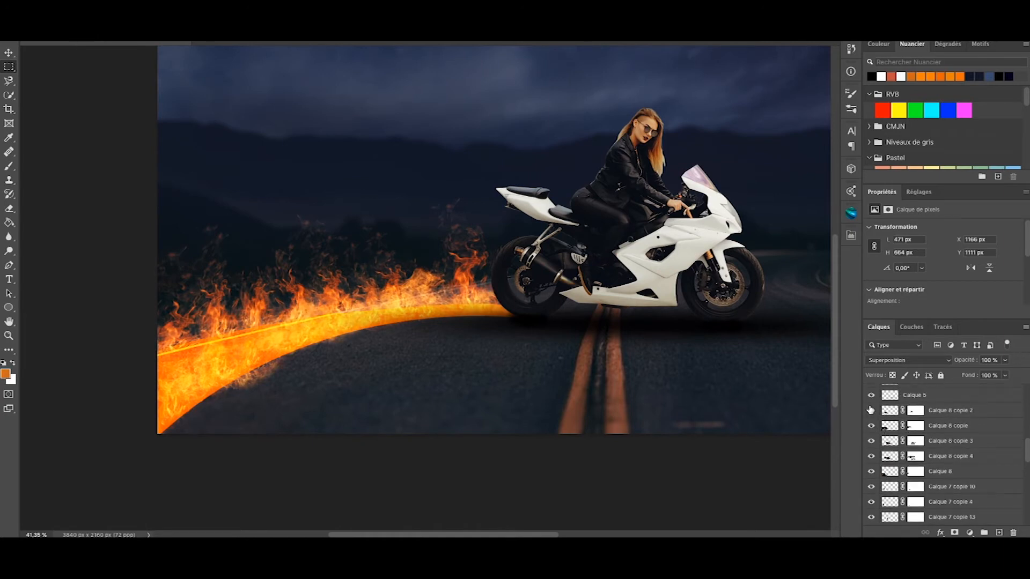
# Step: Show the spark layers from Calque 9 up to Calque 11 copie 2 above the burning trail
pyautogui.scroll(4, 950, 457)
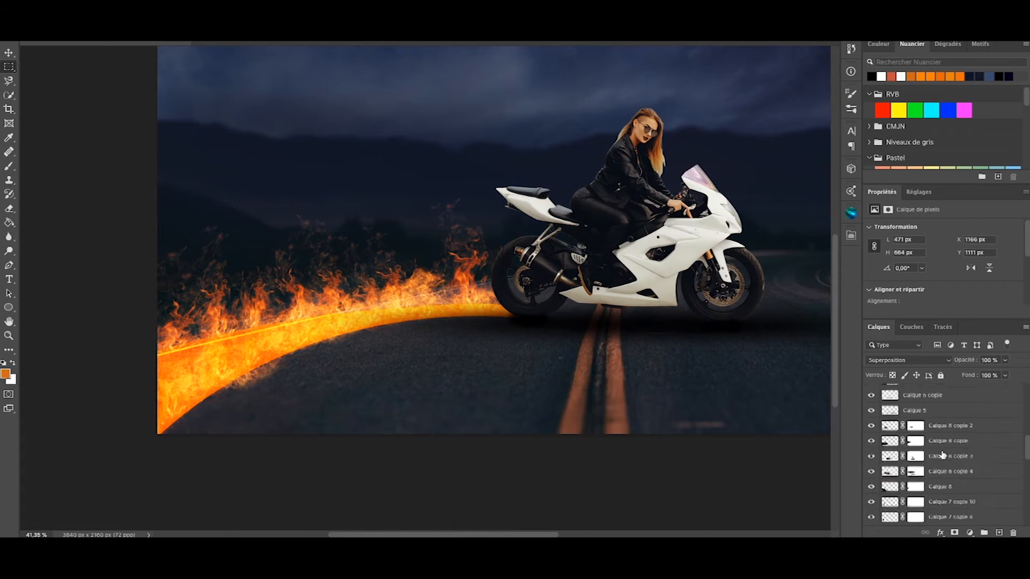
pyautogui.scroll(1, 906, 452)
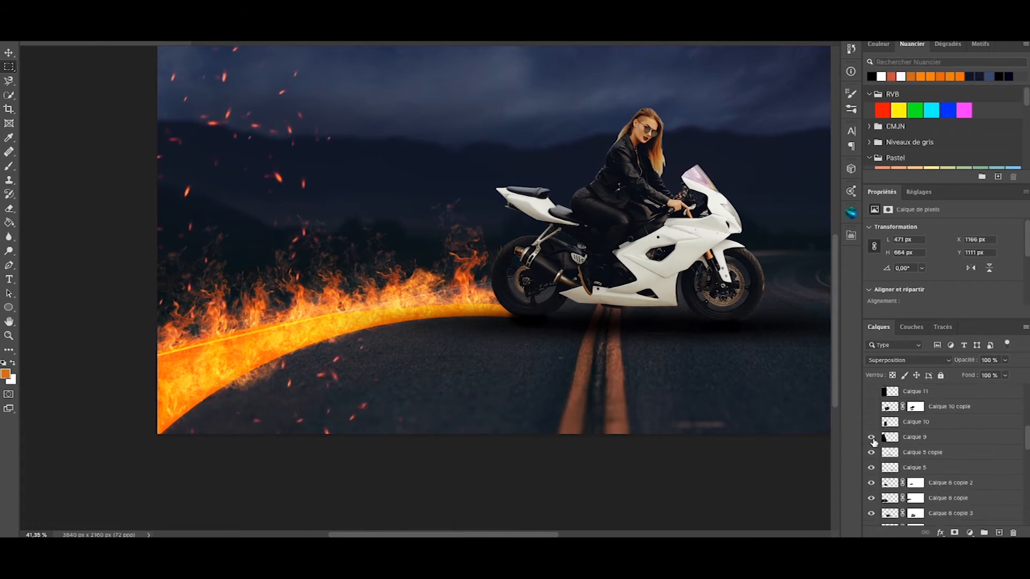
pyautogui.click(871, 421)
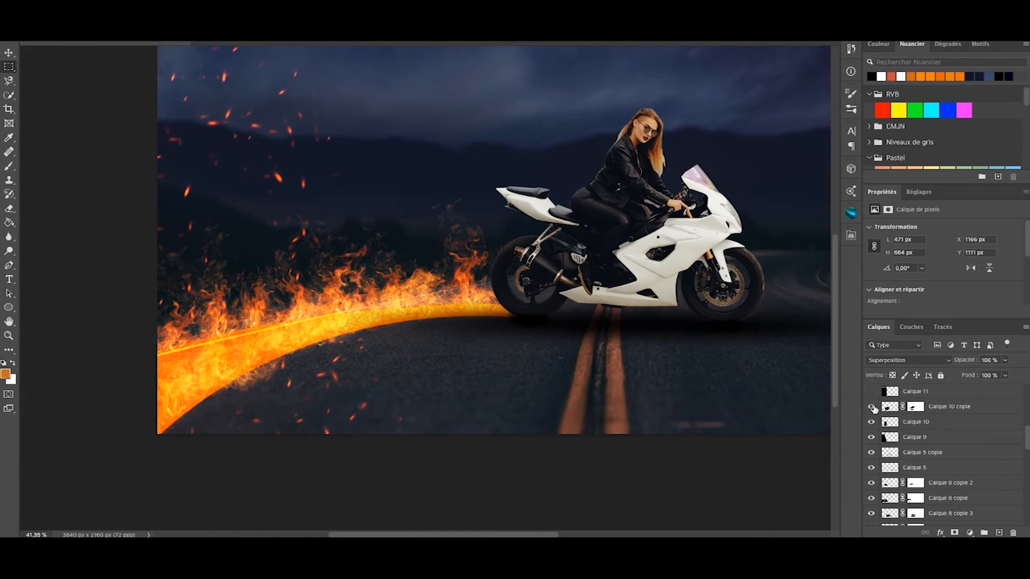
pyautogui.scroll(2, 872, 426)
pyautogui.click(872, 422)
pyautogui.click(871, 406)
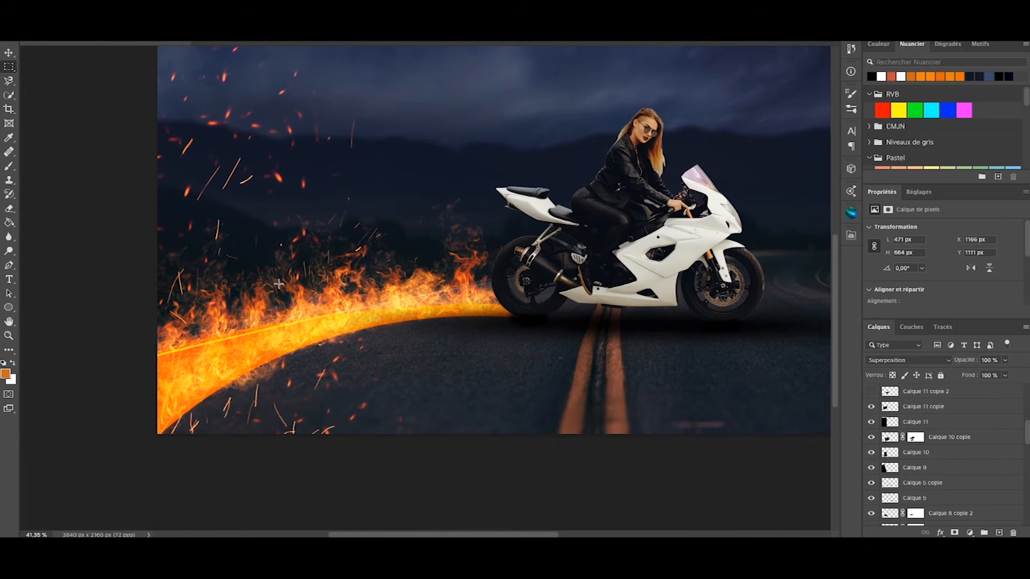
pyautogui.scroll(3, 278, 285)
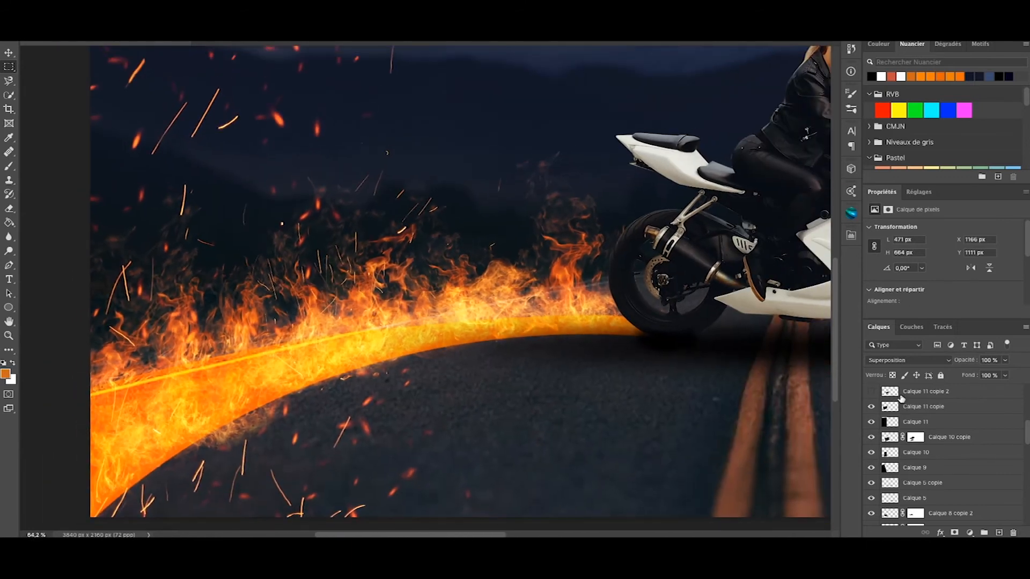
pyautogui.scroll(2, 881, 414)
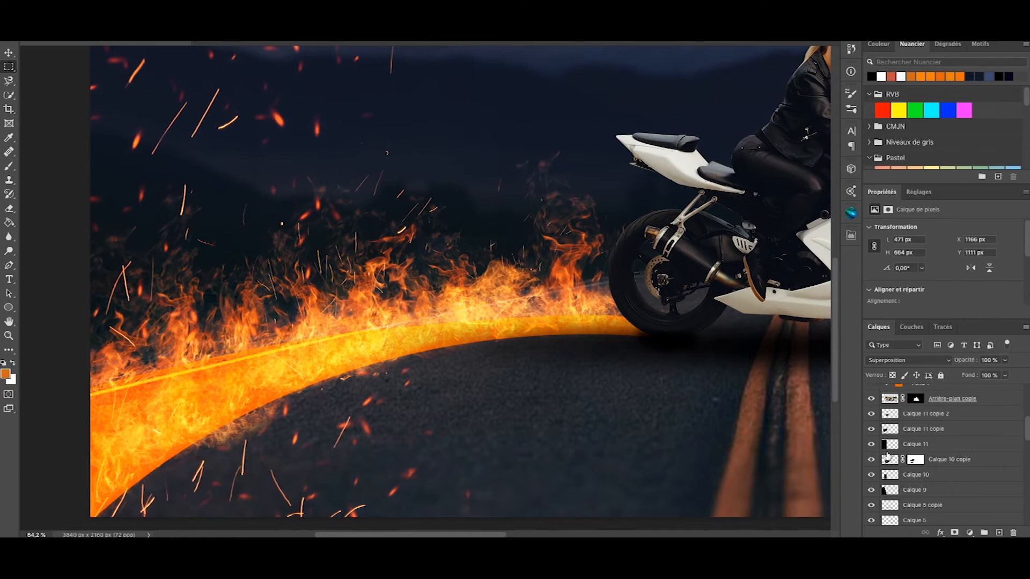
# Step: Show the clipped orange fill layer Fond 1 over the motorcycle and rider
pyautogui.scroll(-1, 616, 331)
pyautogui.moveTo(756, 223); pyautogui.dragTo(469, 287)
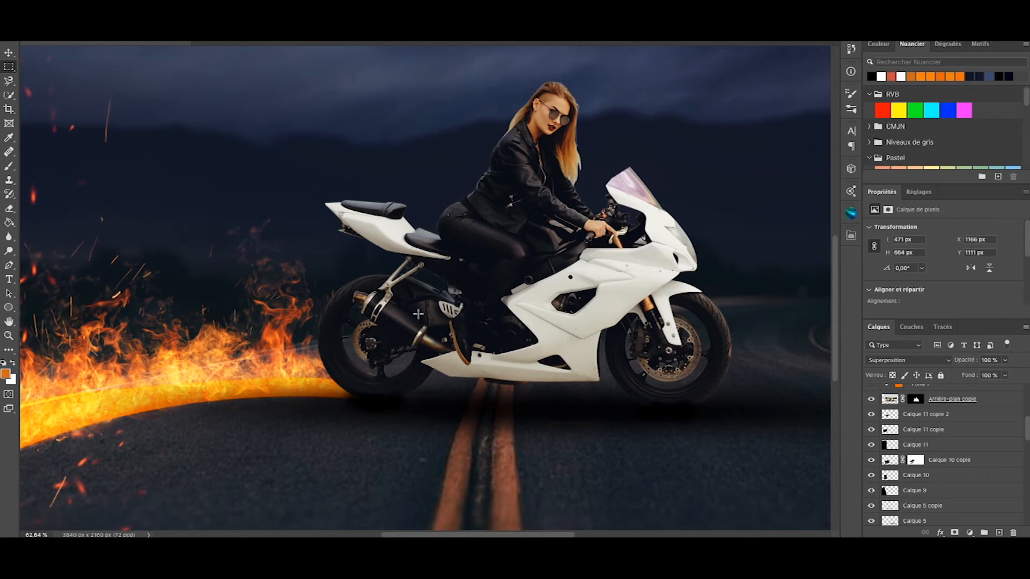
pyautogui.scroll(1, 958, 444)
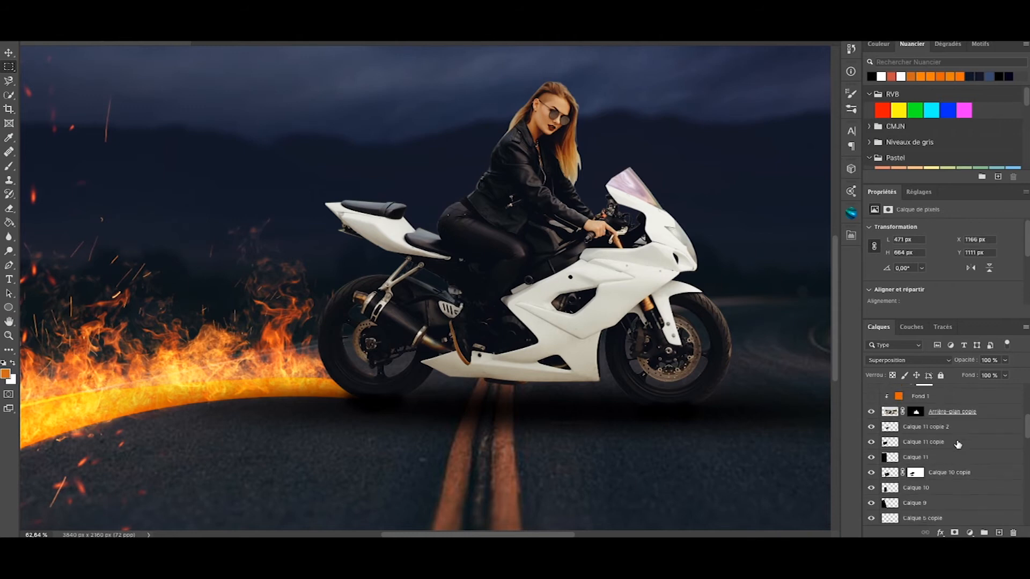
pyautogui.click(871, 402)
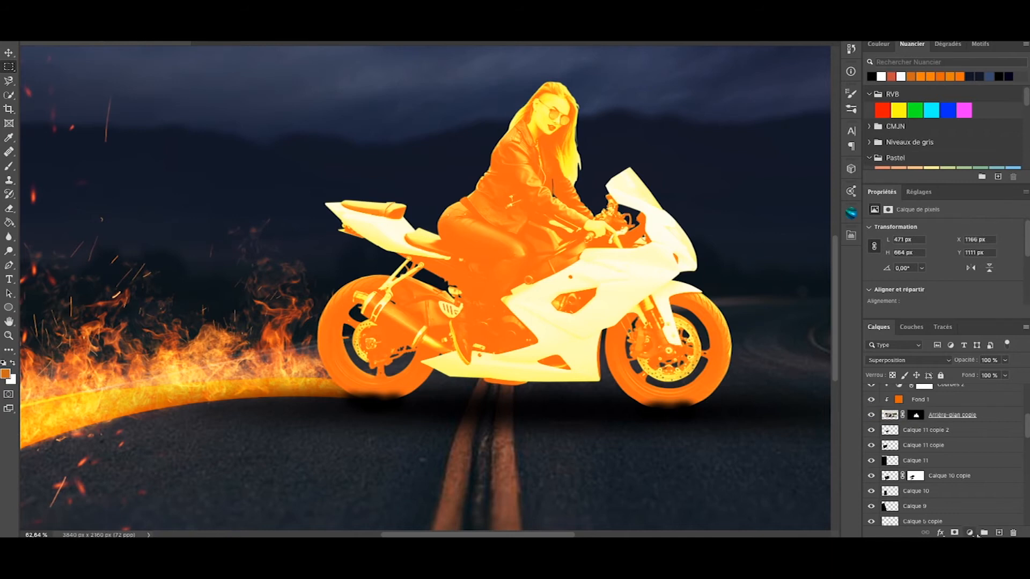
# Step: Add a layer mask to Fond 1 and fill it with black using the Paint Bucket
pyautogui.click(925, 401)
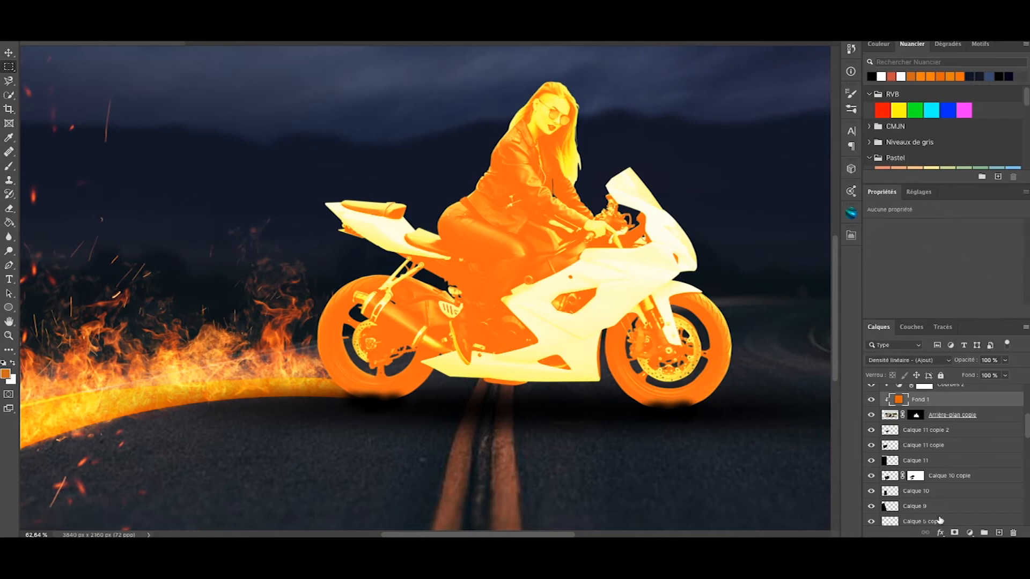
pyautogui.click(955, 533)
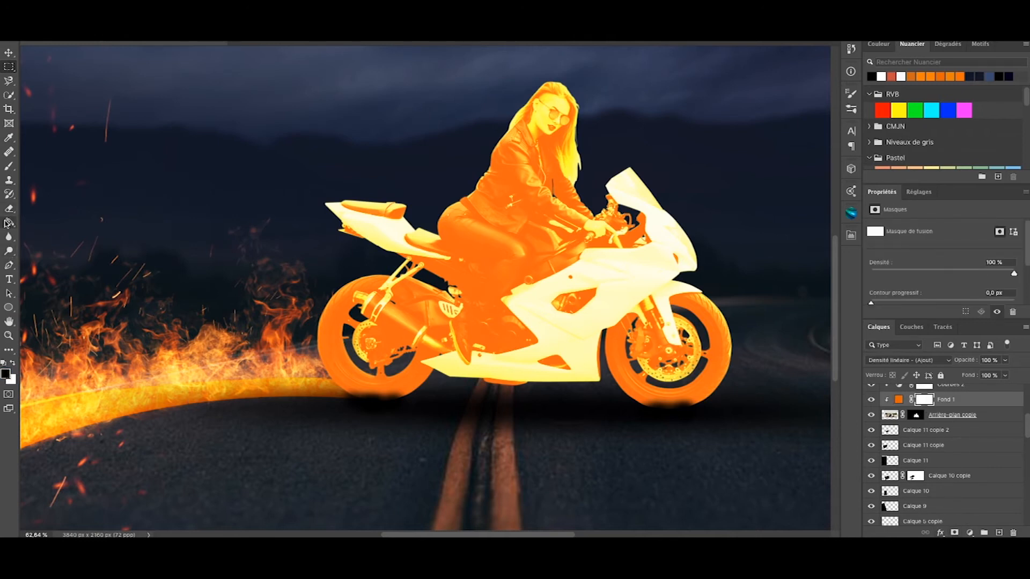
pyautogui.click(8, 222)
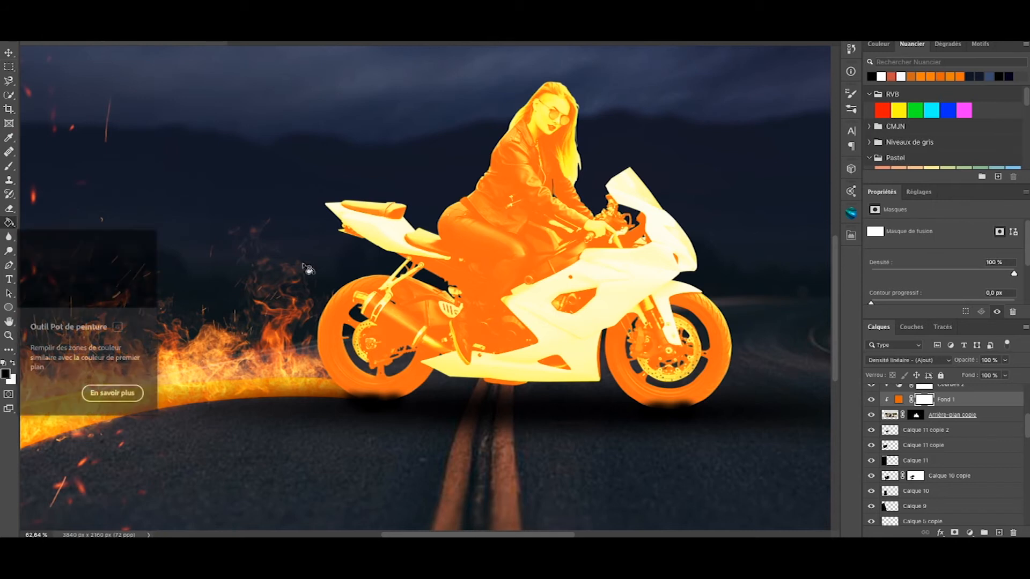
pyautogui.click(464, 244)
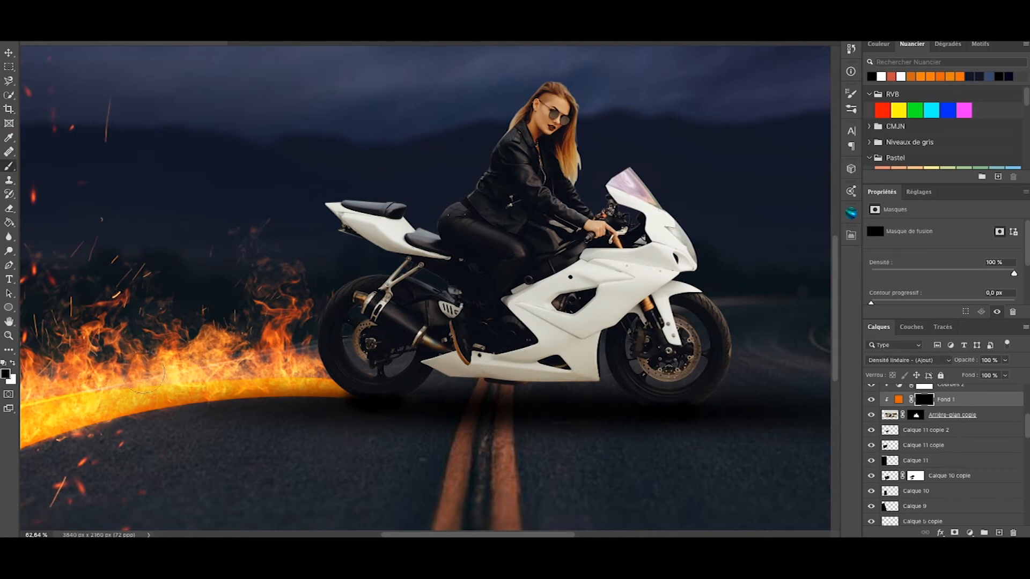
# Step: Try revealing the orange fill around the exhaust with a large soft white brush stroke on the Fond 1 mask
pyautogui.scroll(5, 349, 374)
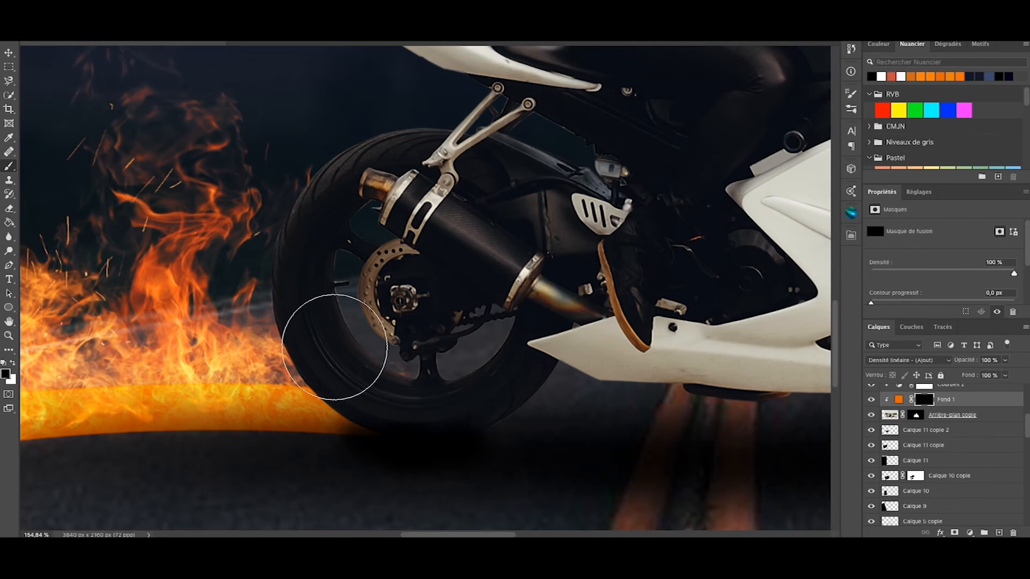
pyautogui.press('x')
pyautogui.moveTo(670, 314)
pyautogui.mouseDown()
pyautogui.moveTo(483, 252)
pyautogui.moveTo(332, 230)
pyautogui.mouseUp()
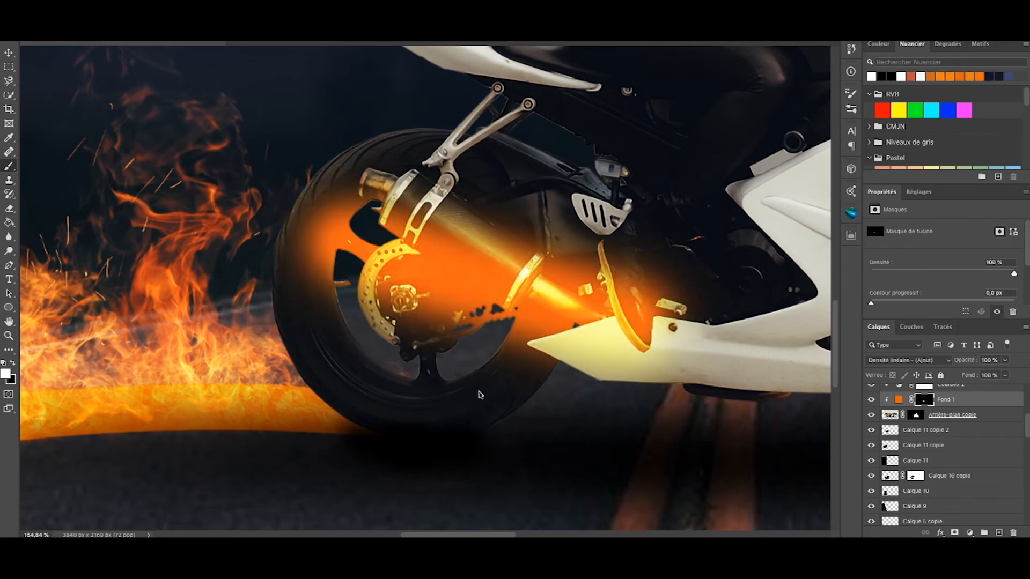
pyautogui.scroll(-6, 480, 395)
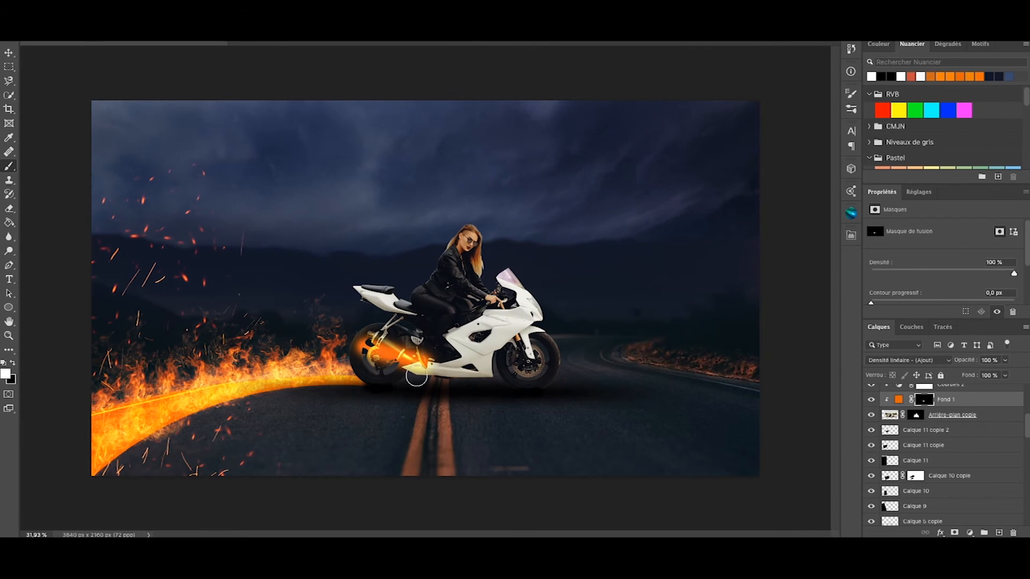
pyautogui.hotkey('ctrl', 'z')
# Step: Paint white on the Fond 1 mask along the rear tyre with a smaller brush at 0% hardness
pyautogui.scroll(4, 389, 374)
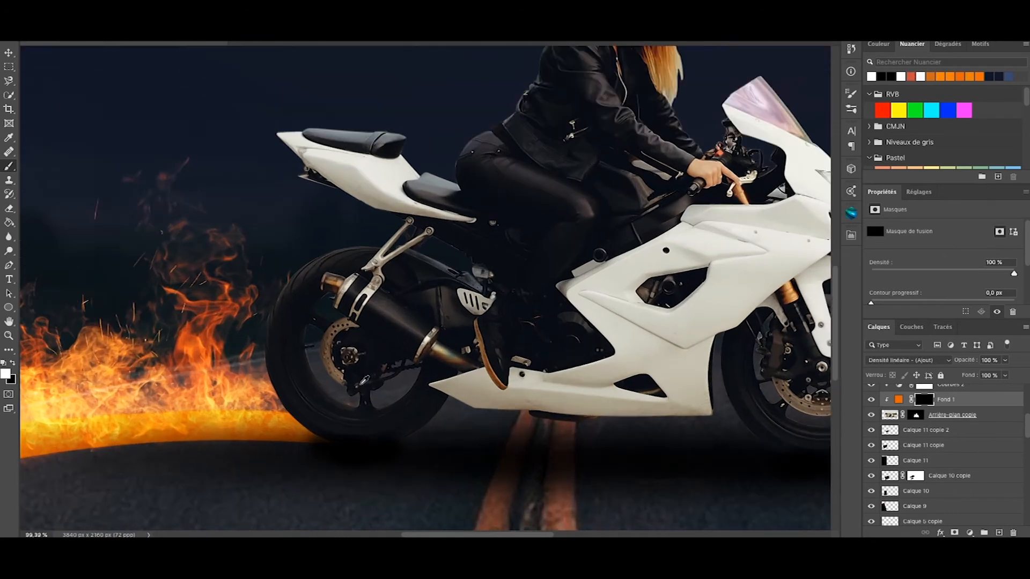
pyautogui.moveTo(298, 392)
pyautogui.mouseDown()
pyautogui.moveTo(315, 405)
pyautogui.moveTo(266, 385)
pyautogui.mouseUp()
pyautogui.moveTo(325, 425); pyautogui.dragTo(318, 428)
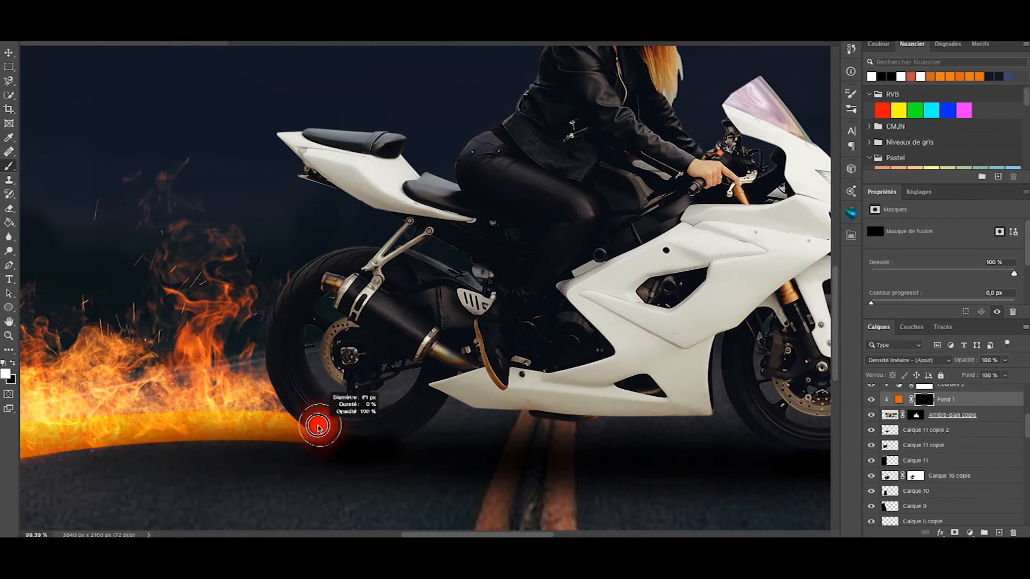
pyautogui.scroll(3, 317, 425)
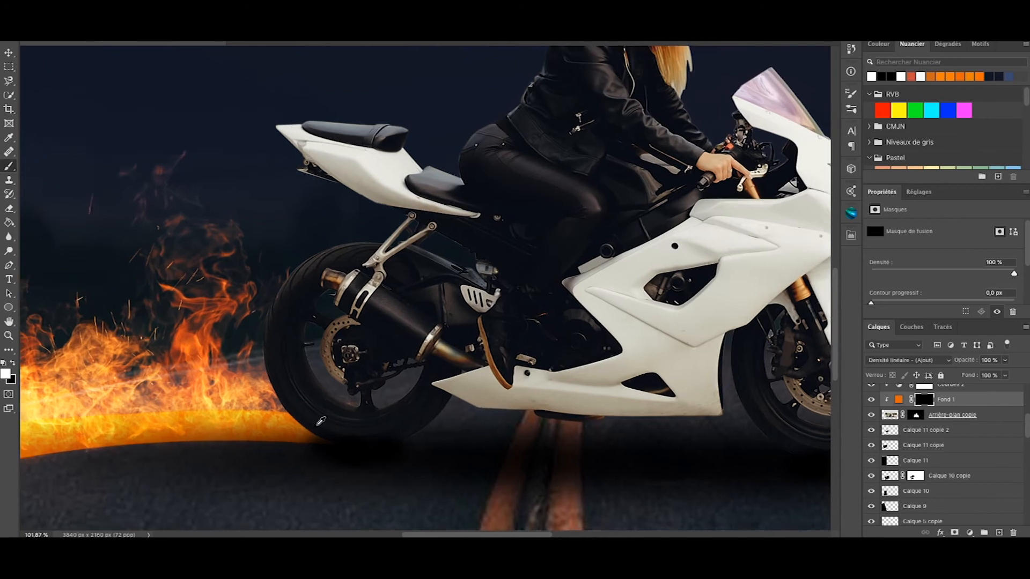
pyautogui.moveTo(320, 420)
pyautogui.mouseDown()
pyautogui.moveTo(284, 387)
pyautogui.moveTo(273, 339)
pyautogui.moveTo(267, 270)
pyautogui.moveTo(284, 240)
pyautogui.moveTo(262, 275)
pyautogui.moveTo(254, 318)
pyautogui.moveTo(257, 373)
pyautogui.moveTo(291, 409)
pyautogui.moveTo(375, 441)
pyautogui.moveTo(336, 432)
pyautogui.moveTo(416, 432)
pyautogui.moveTo(468, 402)
pyautogui.moveTo(361, 413)
pyautogui.moveTo(306, 384)
pyautogui.moveTo(323, 400)
pyautogui.moveTo(280, 338)
pyautogui.moveTo(278, 258)
pyautogui.moveTo(283, 269)
pyautogui.moveTo(297, 218)
pyautogui.moveTo(329, 179)
pyautogui.moveTo(352, 170)
pyautogui.moveTo(359, 184)
pyautogui.moveTo(338, 185)
pyautogui.moveTo(285, 239)
pyautogui.moveTo(265, 338)
pyautogui.mouseUp()
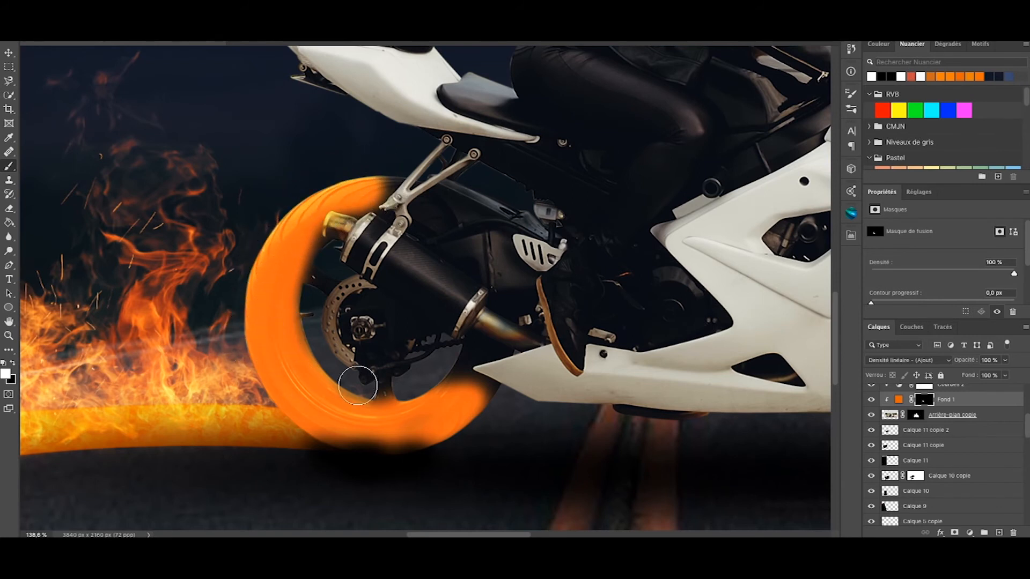
pyautogui.moveTo(514, 370); pyautogui.dragTo(538, 311)
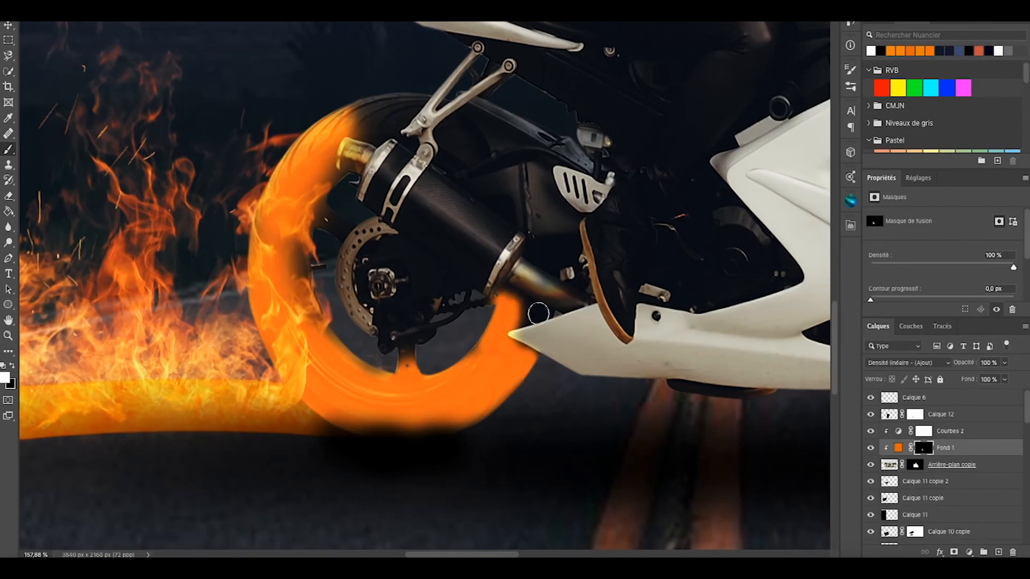
pyautogui.moveTo(410, 96); pyautogui.dragTo(325, 121)
# Step: Reveal the orange glow on the front tyre, the tail and seat, the rider's back and the lower fairing
pyautogui.scroll(-3, 325, 121)
pyautogui.moveTo(609, 317); pyautogui.dragTo(738, 297)
pyautogui.hotkey('ctrl', 'z')
pyautogui.moveTo(593, 242)
pyautogui.mouseDown()
pyautogui.moveTo(639, 334)
pyautogui.moveTo(731, 218)
pyautogui.moveTo(603, 282)
pyautogui.mouseUp()
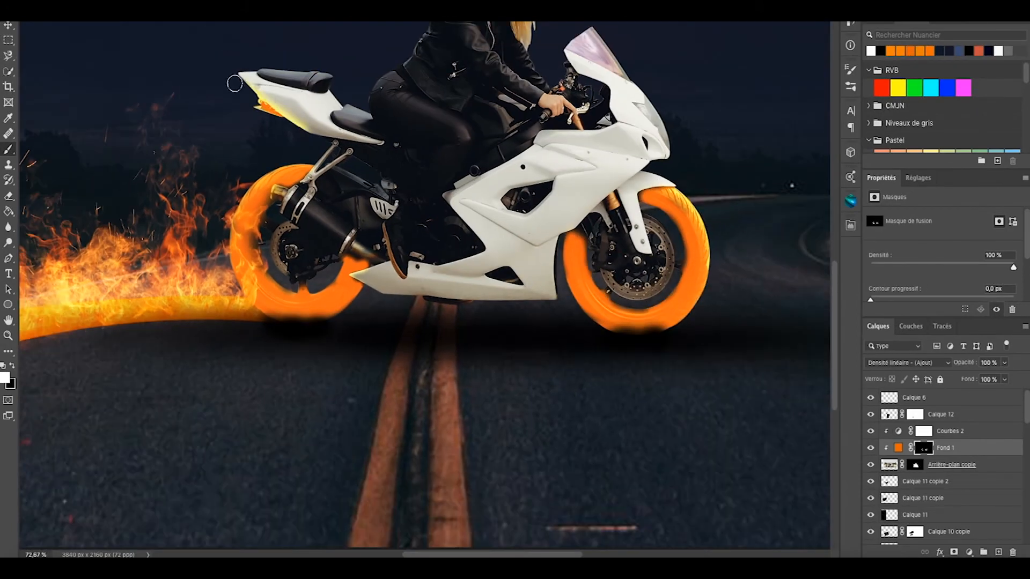
pyautogui.moveTo(235, 83); pyautogui.dragTo(347, 74)
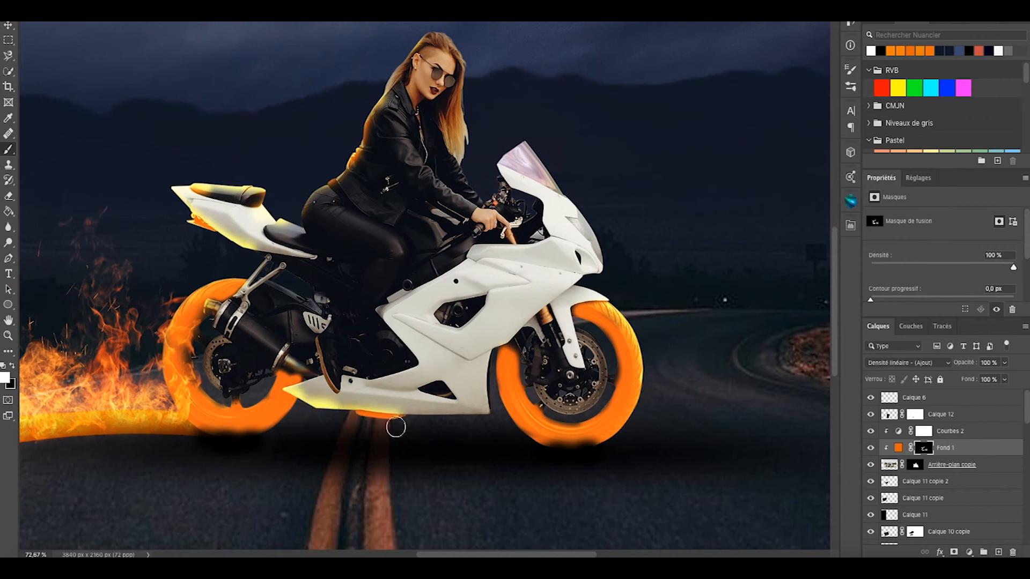
pyautogui.moveTo(466, 422); pyautogui.dragTo(536, 343)
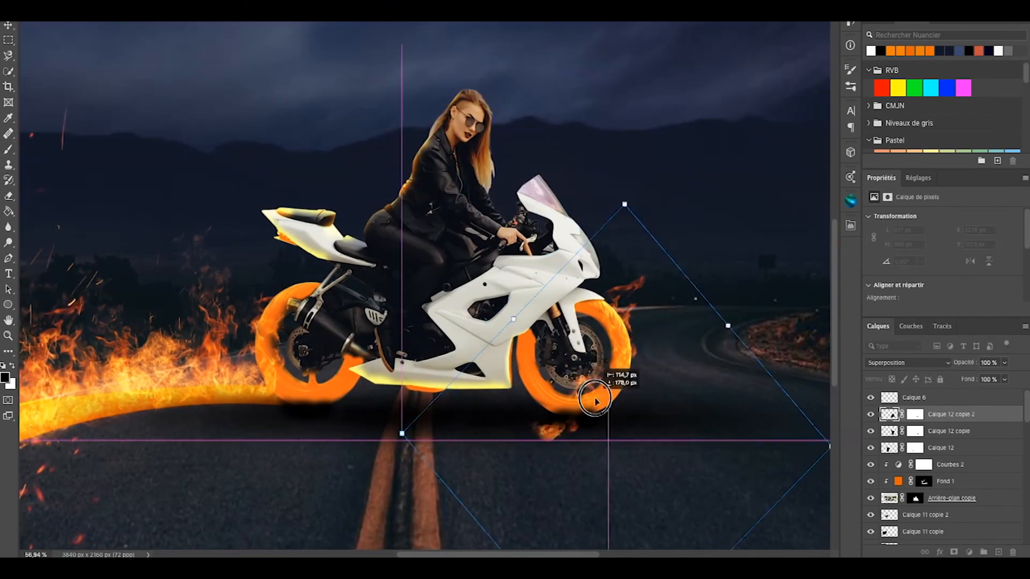
# Step: Move the Calque 12 copie 2 flame onto the lower part of the front wheel
pyautogui.moveTo(597, 409); pyautogui.dragTo(577, 364)
pyautogui.press('Return')
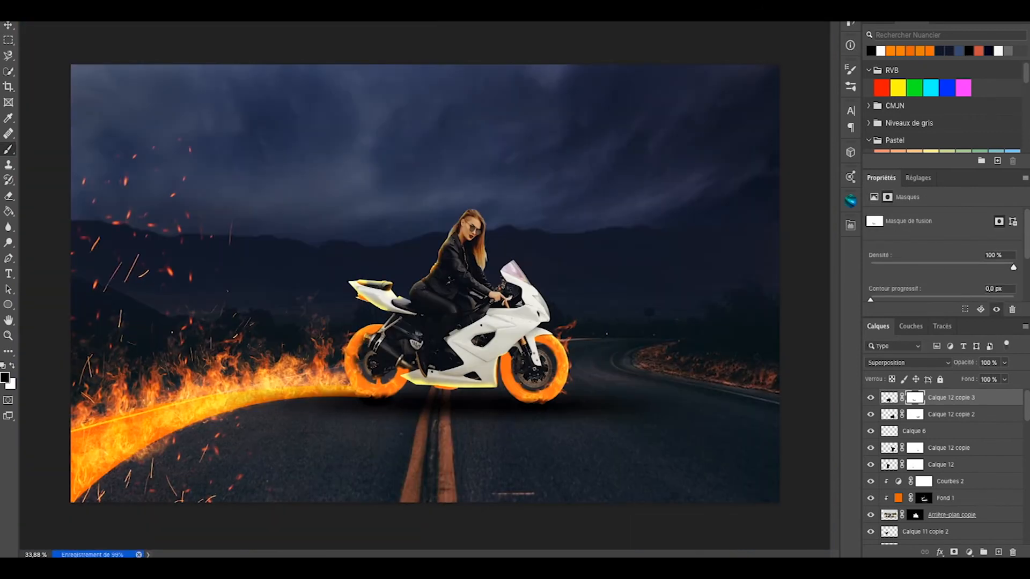
# Step: Darken the road layer Calque 1 with a clipped Curves adjustment
pyautogui.click(969, 553)
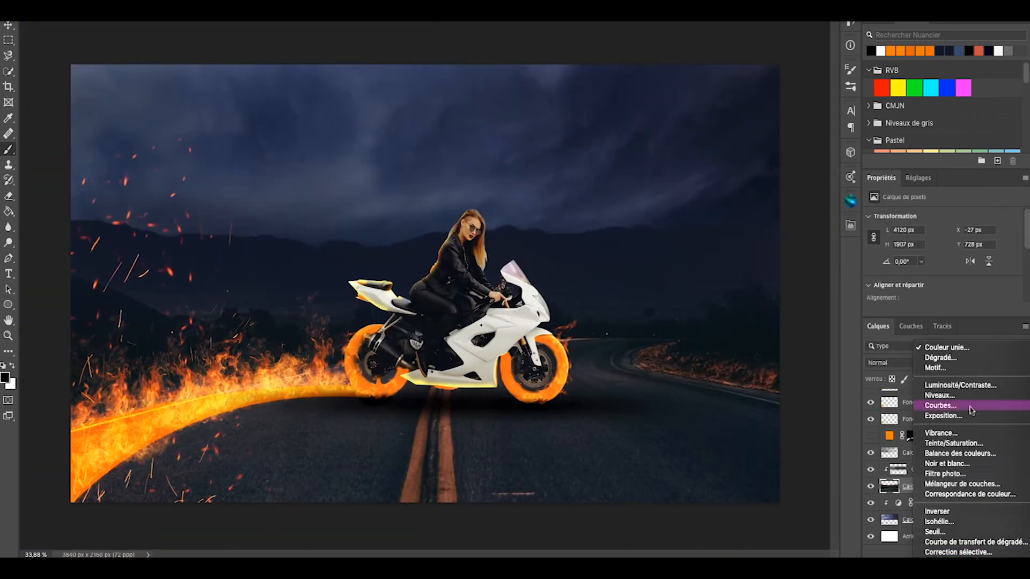
pyautogui.click(933, 397)
pyautogui.moveTo(946, 297); pyautogui.dragTo(946, 310)
pyautogui.click(976, 260)
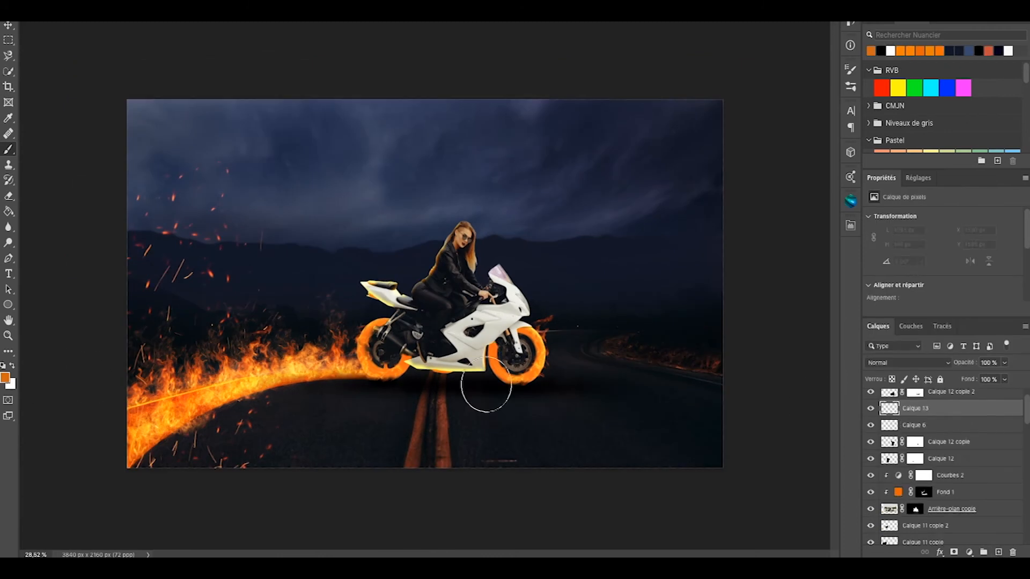
# Step: Set Calque 13 to the Incrustation blend mode and stretch its orange glow sideways across the road
pyautogui.click(907, 363)
pyautogui.click(885, 488)
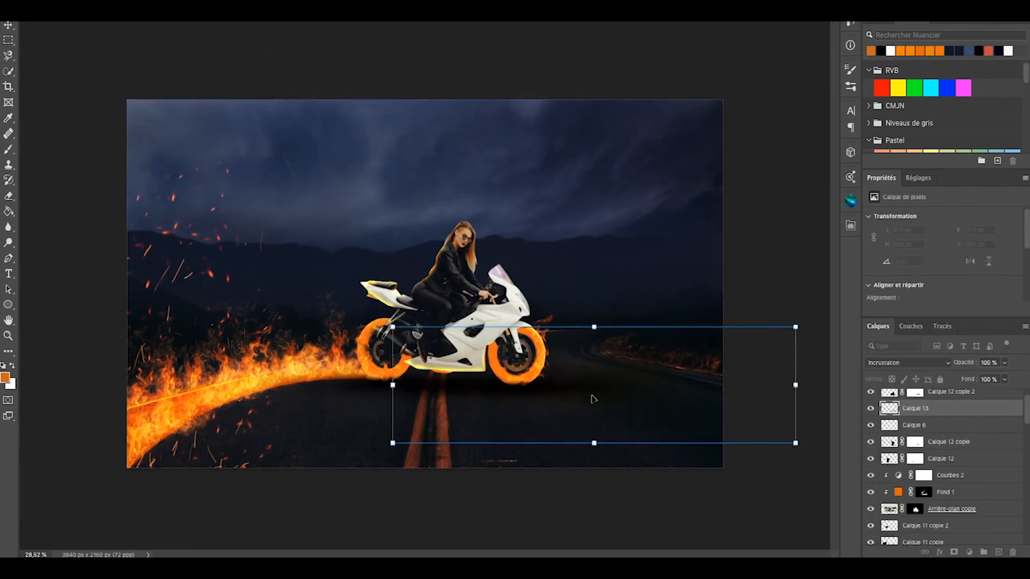
pyautogui.scroll(2, 599, 413)
pyautogui.scroll(-5, 596, 409)
pyautogui.hotkey('ctrl', 't')
pyautogui.moveTo(394, 380); pyautogui.dragTo(106, 388)
pyautogui.press('Return')
# Step: Duplicate the Calque 13 road glow twice and widen the selected glow layers together
pyautogui.hotkey('ctrl', 'j')
pyautogui.hotkey('ctrl', 'j')
pyautogui.keyDown('shift'); pyautogui.click(945, 442); pyautogui.keyUp('shift')
pyautogui.hotkey('ctrl', 't')
pyautogui.moveTo(768, 378); pyautogui.dragTo(841, 377)
# Step: Paint an orange glow over the burning trail on a new layer and set it to Incrustation
pyautogui.click(982, 409)
pyautogui.hotkey('ctrl', 'shift', 'alt', 'n')
pyautogui.press('b')
pyautogui.click(266, 397)
pyautogui.click(906, 363)
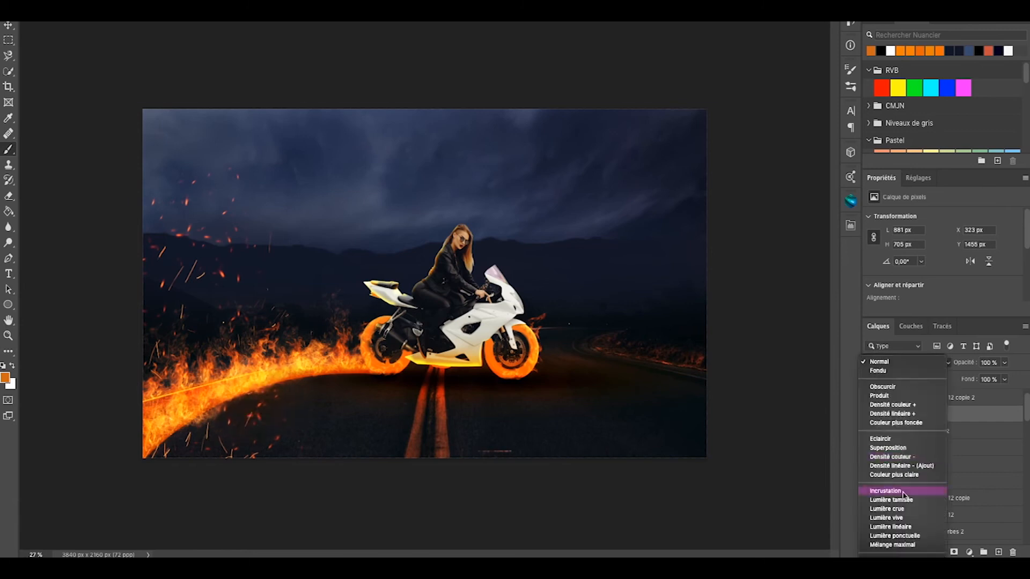
pyautogui.click(885, 490)
# Step: Add the gray layer Calque 15 clipped above Fond 1 with the Incrustation blend mode
pyautogui.scroll(1, 179, 452)
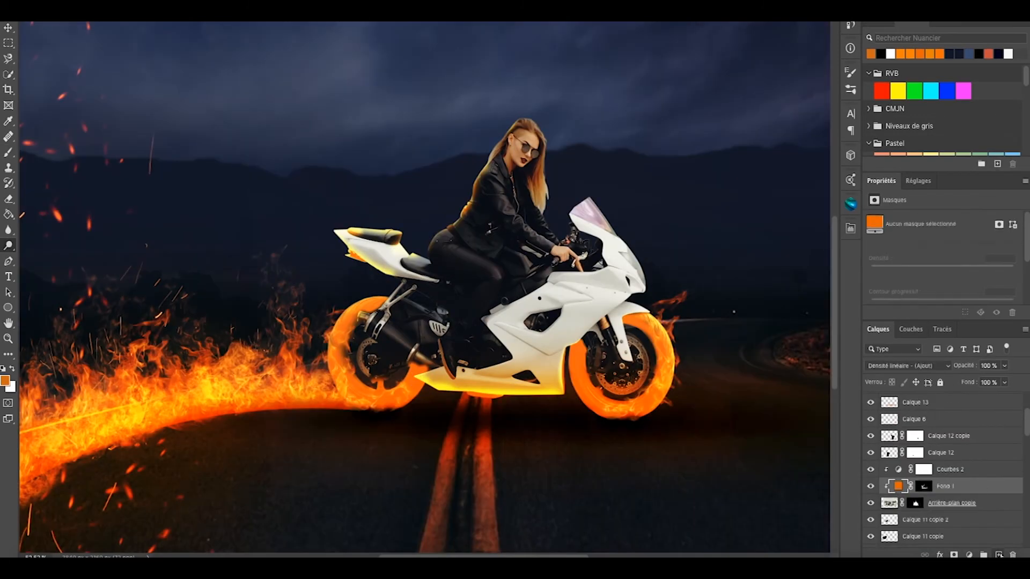
pyautogui.click(907, 365)
pyautogui.click(885, 494)
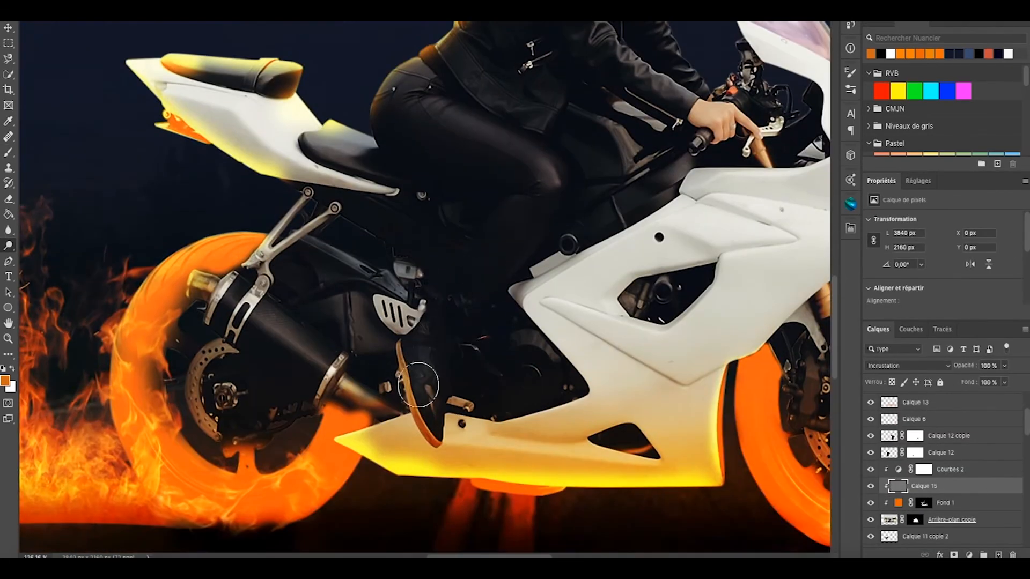
# Step: Dodge the bike's details on Calque 15 and reveal the Fond 1 orange on the rear tyre behind the exhaust bracket
pyautogui.moveTo(465, 283); pyautogui.dragTo(400, 122)
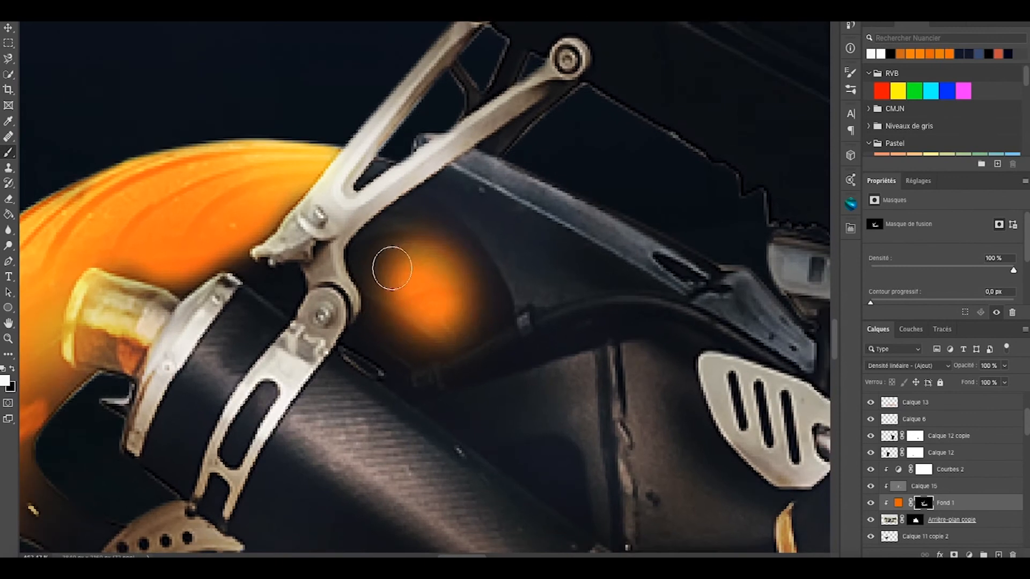
pyautogui.moveTo(391, 265)
pyautogui.mouseDown()
pyautogui.moveTo(463, 259)
pyautogui.moveTo(394, 311)
pyautogui.moveTo(408, 259)
pyautogui.moveTo(486, 315)
pyautogui.mouseUp()
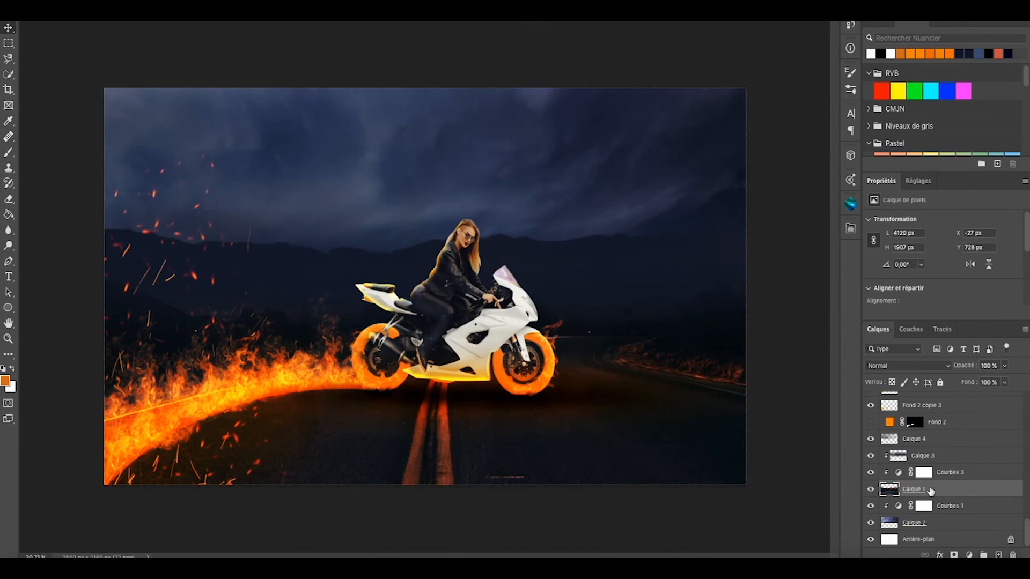
# Step: Convert the road layer Calque 1 to a smart object and start the Bascule-Décentrement blur on it
pyautogui.rightClick(946, 494)
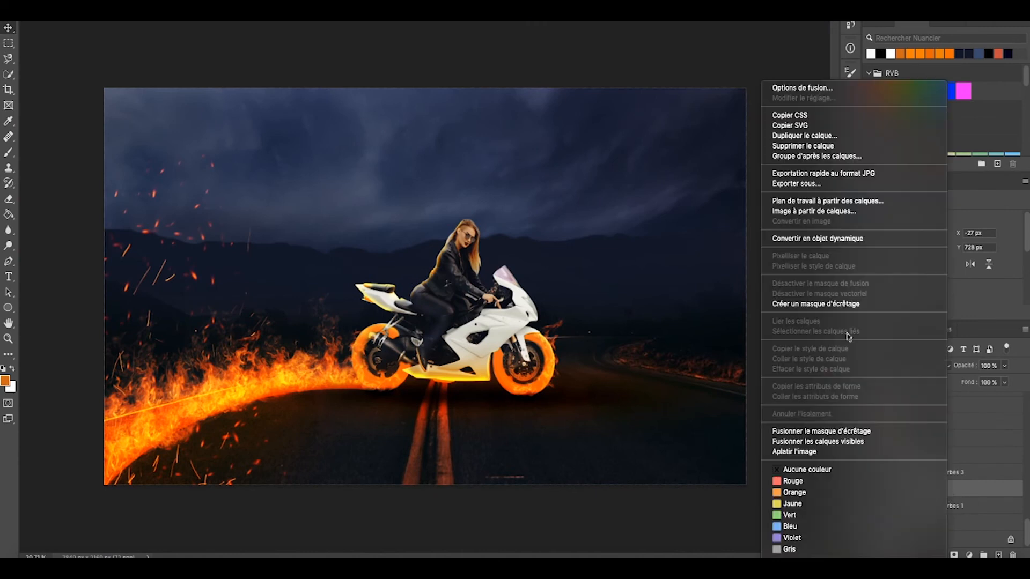
pyautogui.click(837, 239)
pyautogui.click(290, 10)
pyautogui.moveTo(348, 168)
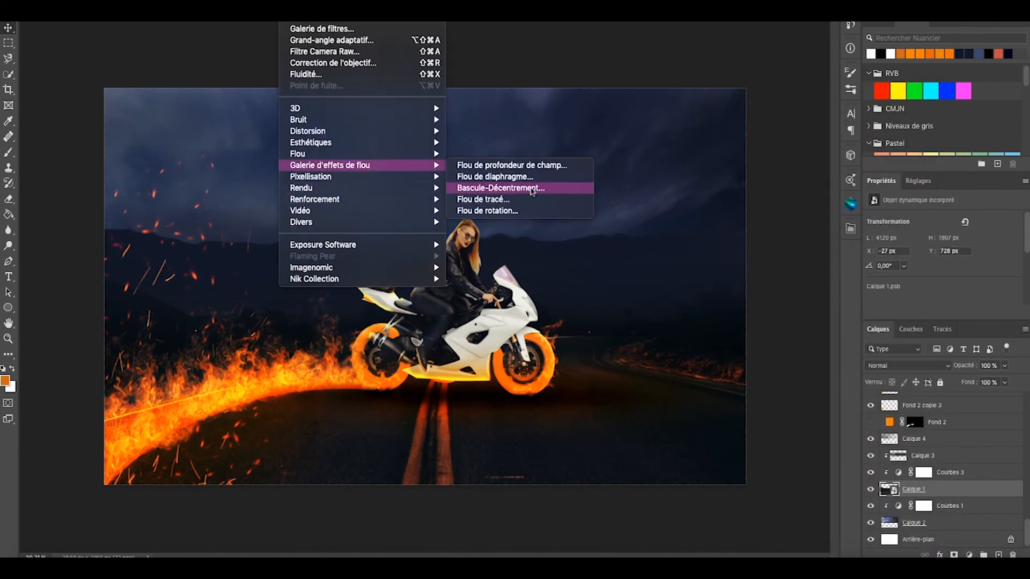
pyautogui.click(515, 189)
# Step: Place the tilt-shift's sharp band across the road just below the bike, with fade limits at the road's horizon and the image's lower edge
pyautogui.moveTo(423, 286); pyautogui.dragTo(442, 400)
pyautogui.moveTo(439, 518); pyautogui.dragTo(439, 482)
pyautogui.moveTo(466, 438); pyautogui.dragTo(466, 417)
pyautogui.moveTo(459, 460); pyautogui.dragTo(459, 480)
pyautogui.moveTo(578, 279); pyautogui.dragTo(578, 312)
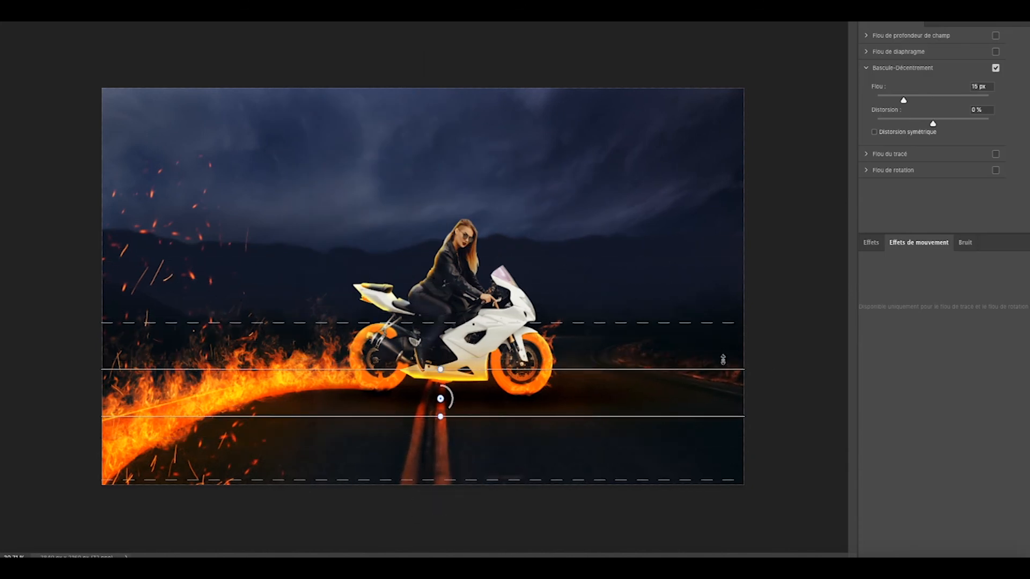
# Step: Set the tilt-shift blur to 17 px with 16 % distortion and apply it
pyautogui.moveTo(904, 100); pyautogui.dragTo(914, 101)
pyautogui.moveTo(591, 329)
pyautogui.mouseDown()
pyautogui.moveTo(596, 223)
pyautogui.moveTo(594, 336)
pyautogui.mouseUp()
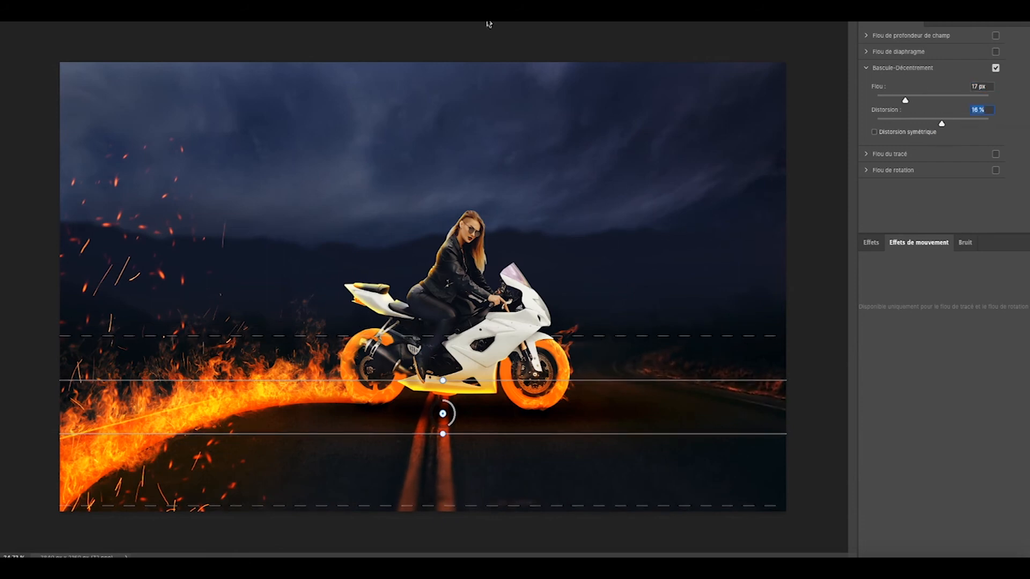
pyautogui.press('Return')
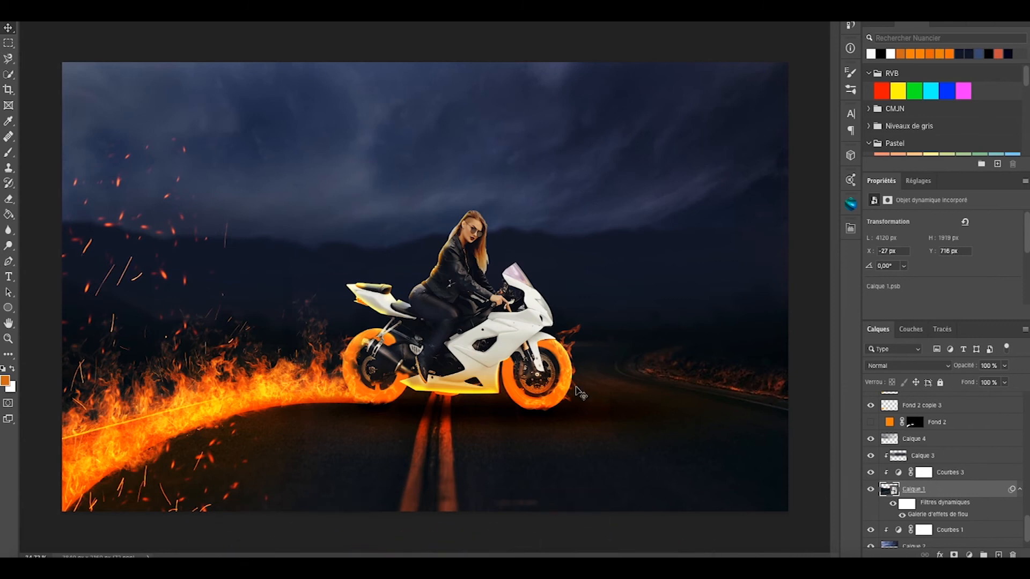
# Step: Stamp the visible layers onto a new top layer and, in Camera Raw, set Température and Teinte +13, Exposition -0,30, Tons foncés +22, Blancs -17
pyautogui.scroll(-3, 573, 388)
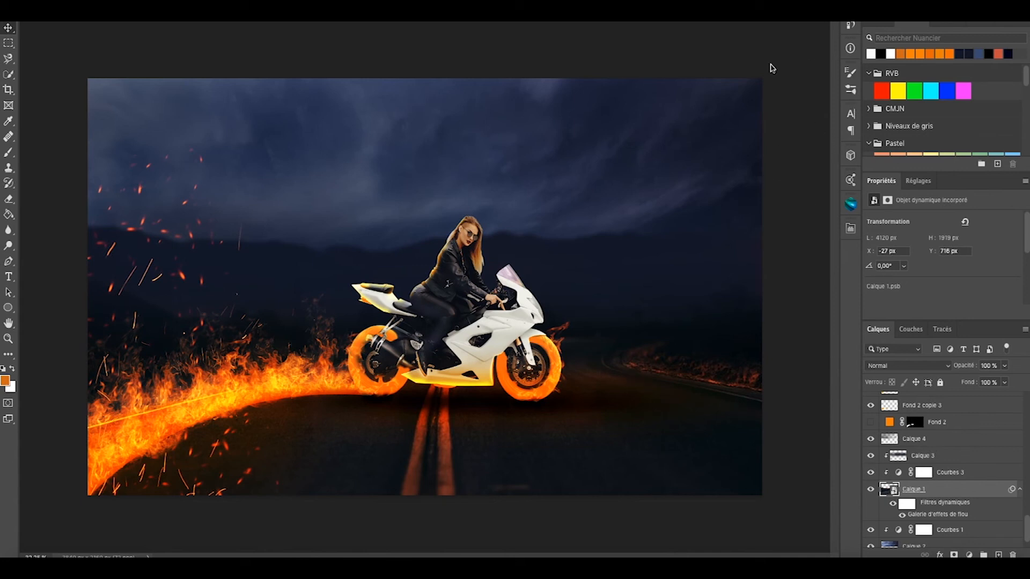
pyautogui.hotkey('ctrl', 'shift', 'a')
pyautogui.click(816, 148)
pyautogui.moveTo(856, 196); pyautogui.dragTo(843, 319)
# Step: Set Noirs to +13, Textures +8, Clarté +2, Correction du voile +51 and Vibrance +27, comparing with the unadjusted image
pyautogui.moveTo(857, 337); pyautogui.dragTo(899, 395)
pyautogui.moveTo(857, 434); pyautogui.dragTo(876, 429)
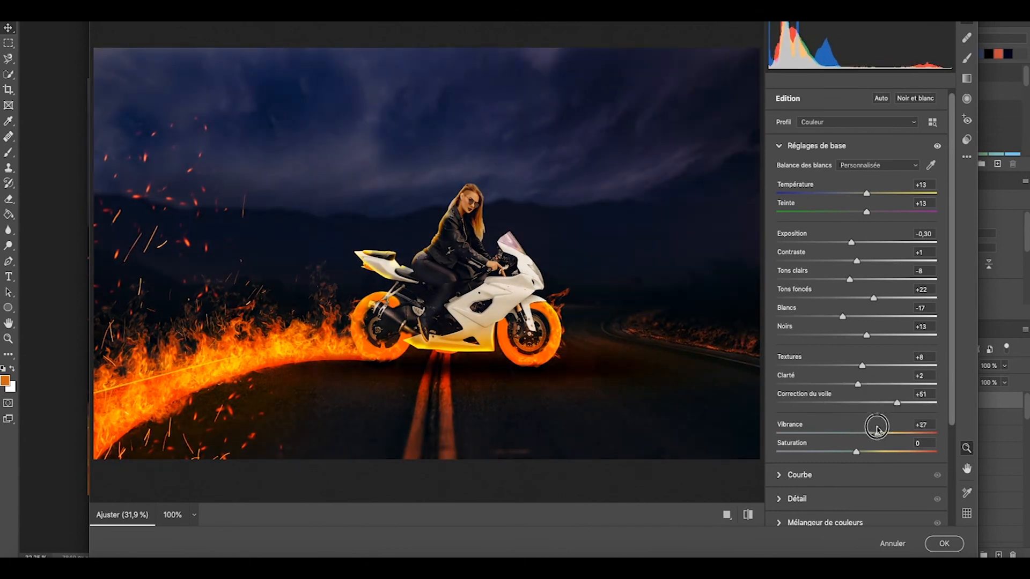
pyautogui.click(936, 146)
# Step: Apply an Optique distortion that enlarges the image centre and darken the edges slightly with the Effets vignette
pyautogui.click(779, 475)
pyautogui.click(779, 172)
pyautogui.click(780, 220)
pyautogui.click(779, 220)
pyautogui.click(788, 268)
pyautogui.moveTo(857, 296); pyautogui.dragTo(786, 346)
pyautogui.click(780, 398)
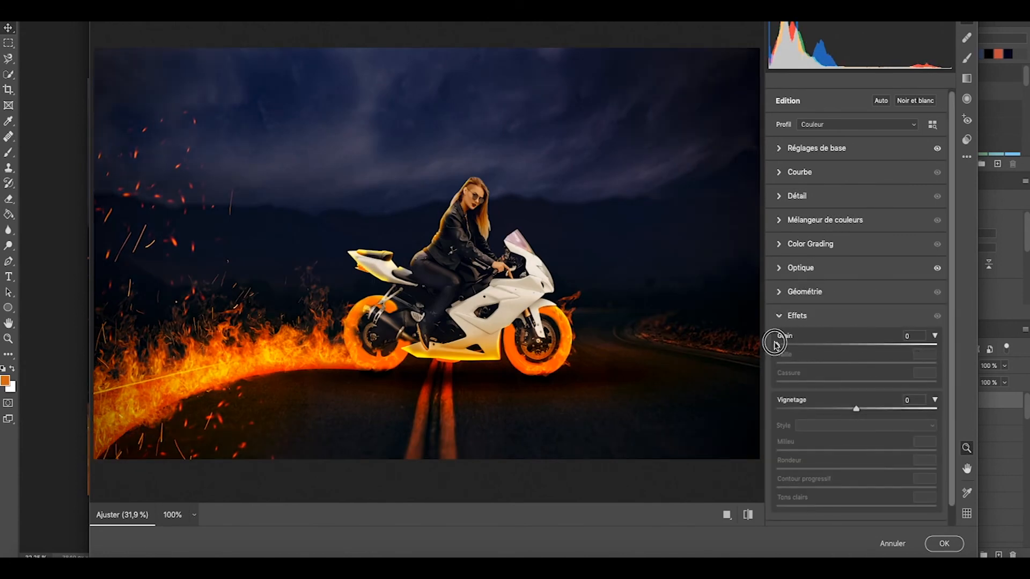
pyautogui.moveTo(857, 409); pyautogui.dragTo(839, 408)
pyautogui.click(780, 316)
# Step: Try an Etalonnage colour shift with Tons foncés Coloris at +12 and altered primary hues
pyautogui.click(788, 340)
pyautogui.moveTo(855, 347); pyautogui.dragTo(866, 346)
pyautogui.moveTo(856, 383); pyautogui.dragTo(862, 383)
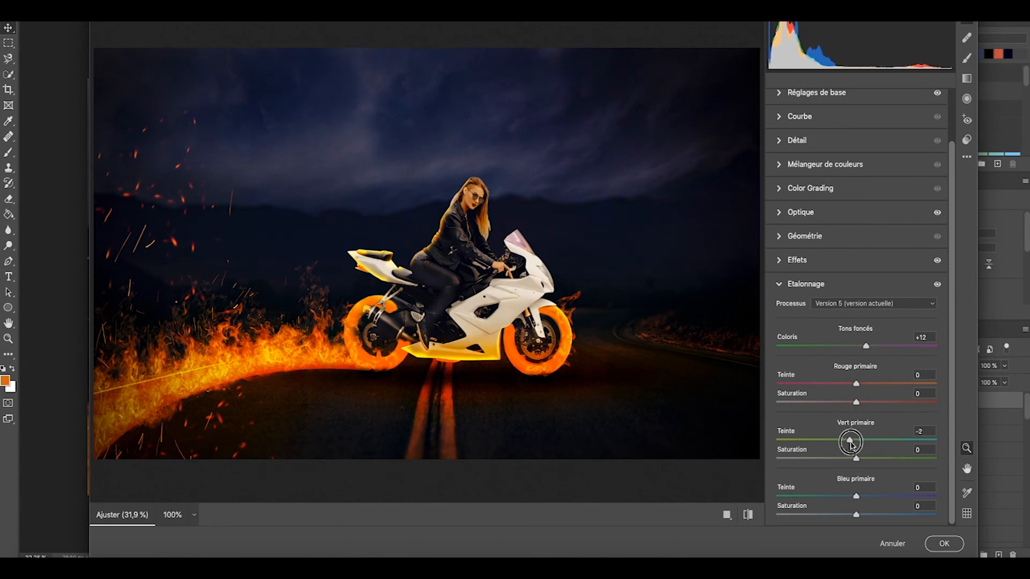
pyautogui.click(780, 283)
# Step: Set the yellows to Teinte -21 and Luminance -3 in the Mélangeur de couleurs and apply the Camera Raw filter
pyautogui.click(781, 246)
pyautogui.click(781, 220)
pyautogui.moveTo(856, 286); pyautogui.dragTo(840, 294)
pyautogui.moveTo(856, 323)
pyautogui.mouseDown()
pyautogui.moveTo(913, 322)
pyautogui.moveTo(853, 322)
pyautogui.mouseUp()
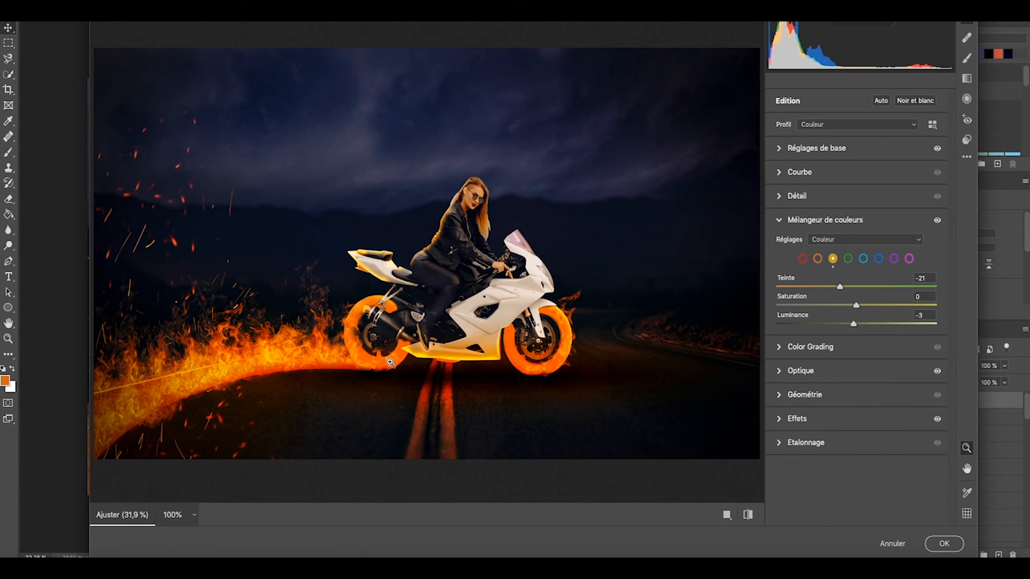
pyautogui.click(944, 543)
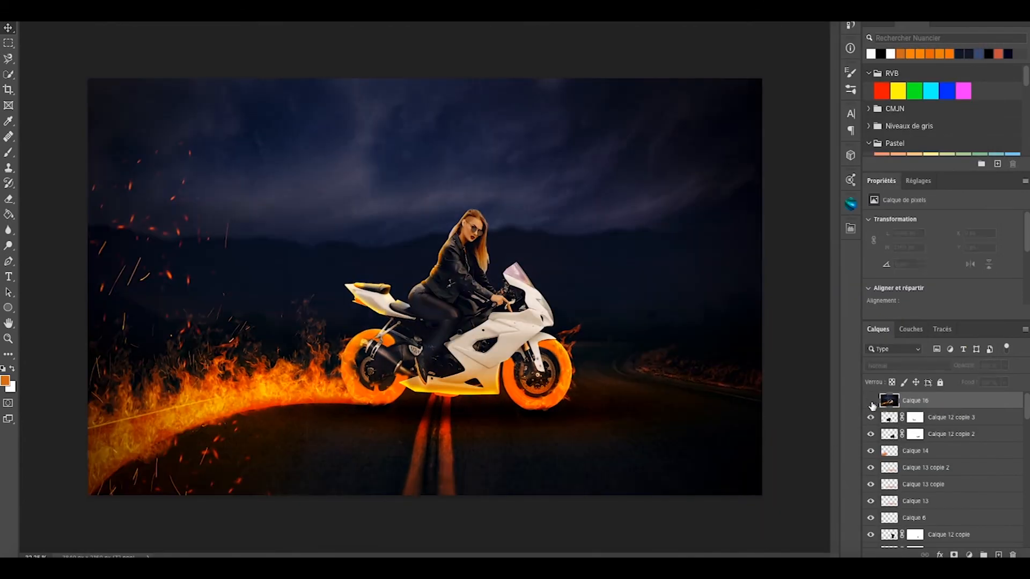